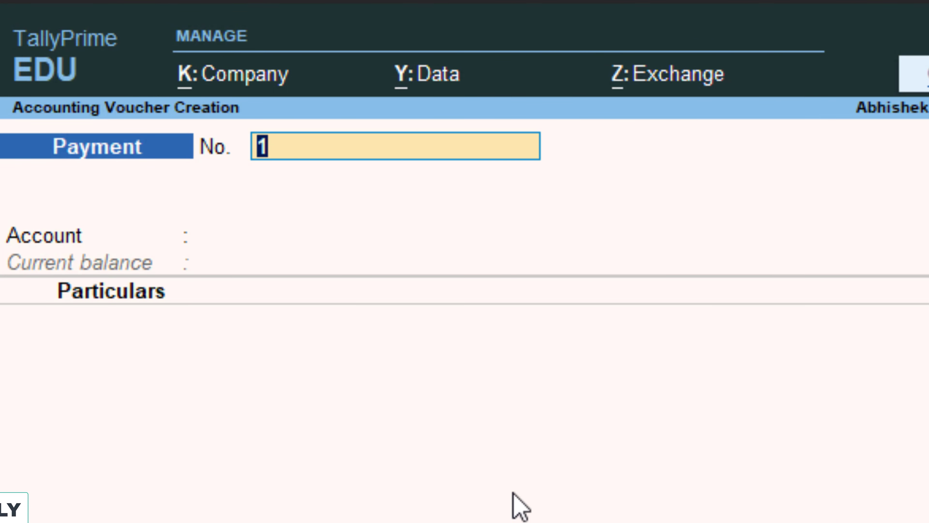
Change the payment voucher's entry mode to Double Entry
{"action": "key", "text": "ctrl+h"}
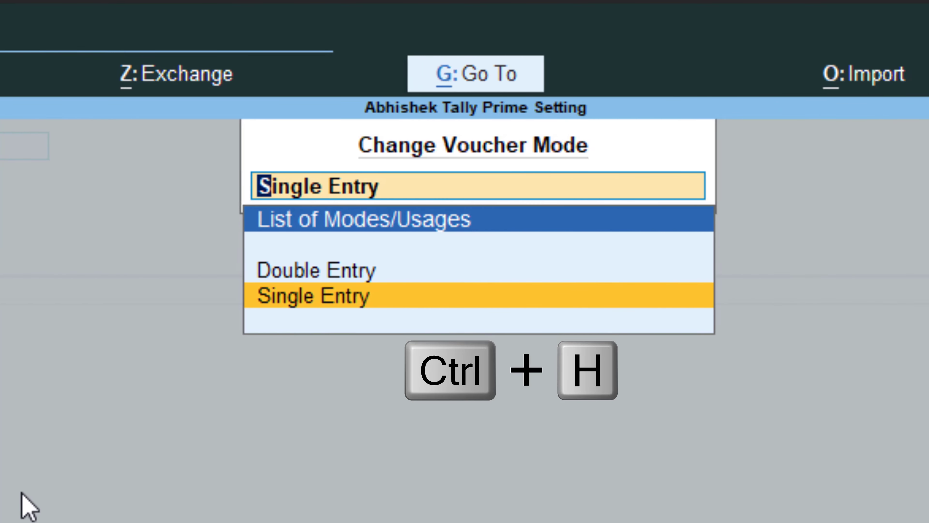
{"action": "key", "text": "Up"}
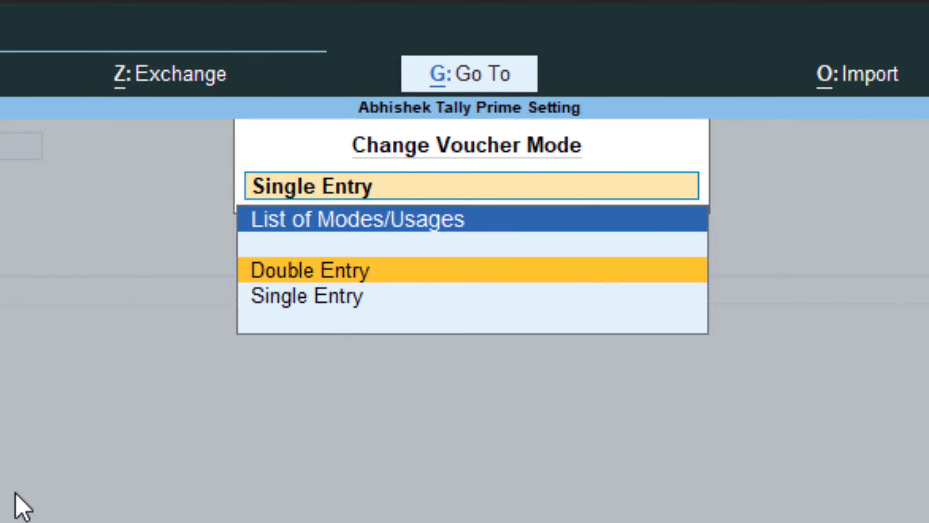
{"action": "key", "text": "Return"}
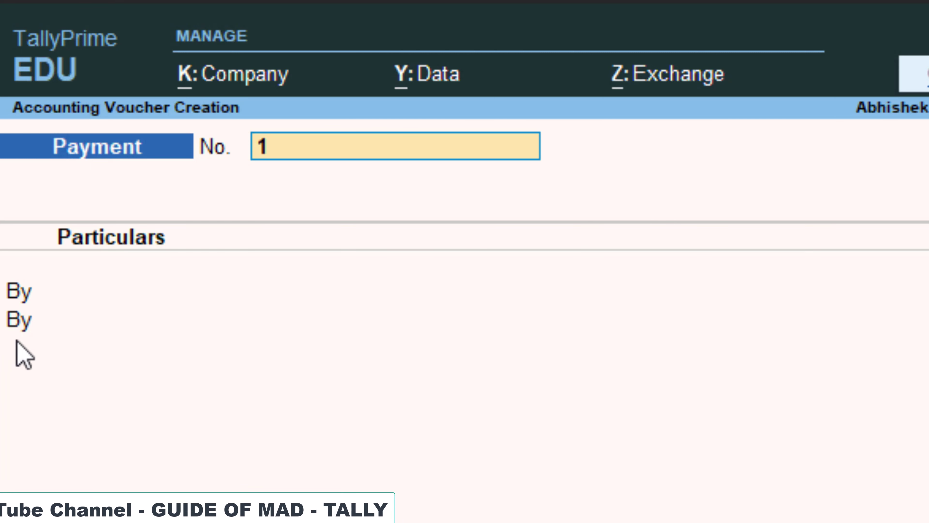
Configure payment voucher entry to use Cr/Dr instead of To/By and save the configuration
{"action": "key", "text": "F12"}
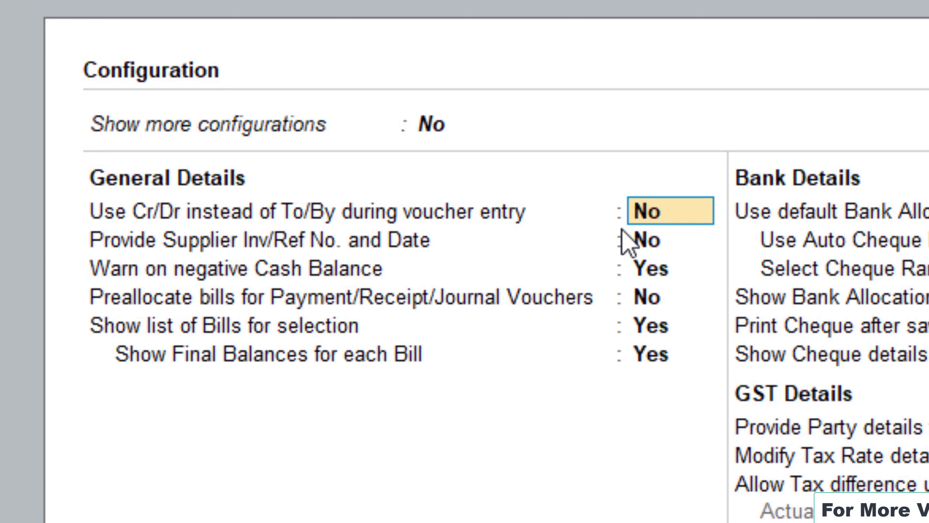
{"action": "type", "text": "y"}
{"action": "key", "text": "Return"}
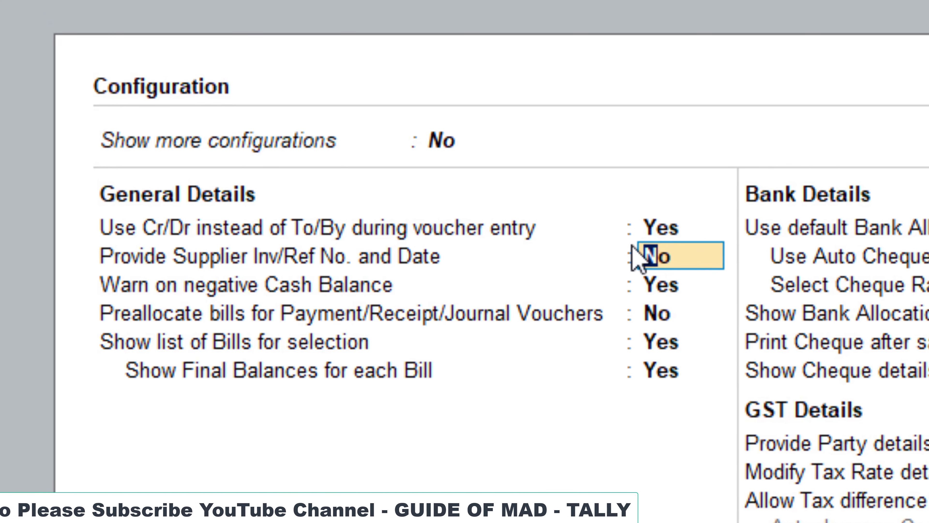
{"action": "key", "text": "ctrl+a"}
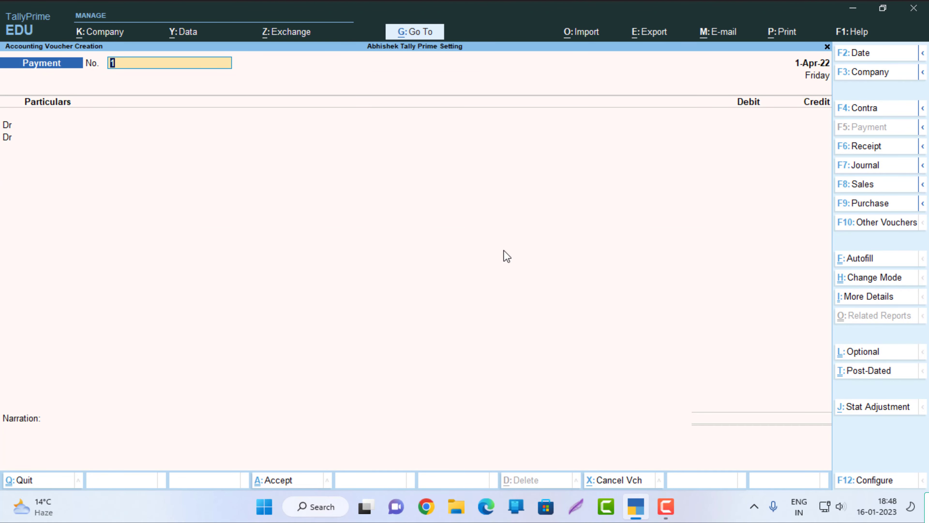
Switch to a purchase voucher and enter supplier invoice number 001 dated 1-Apr-22
{"action": "left_click", "coordinate": [857, 205]}
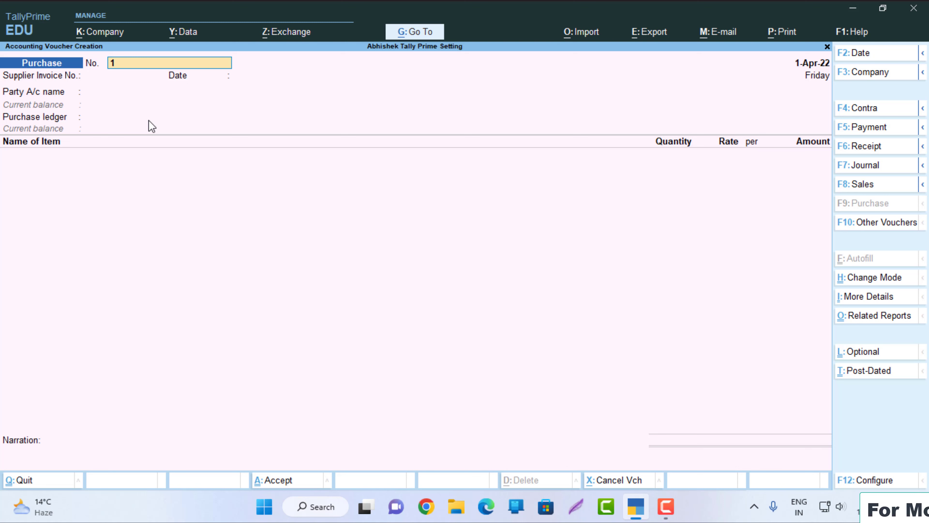
{"action": "key", "text": "Return"}
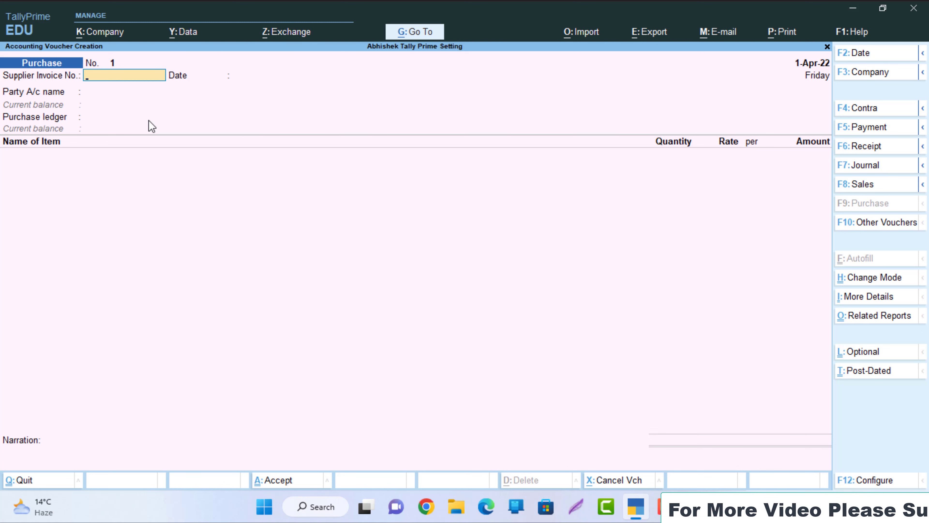
{"action": "type", "text": "001"}
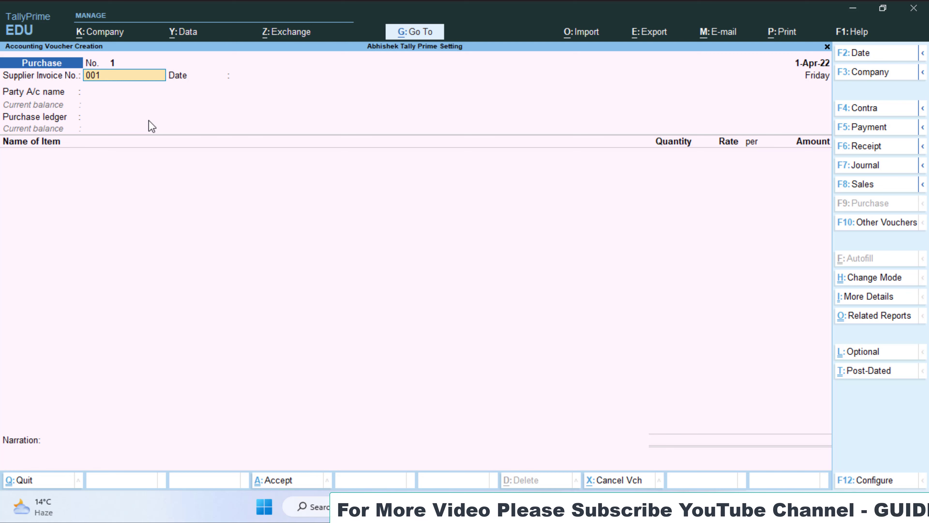
{"action": "key", "text": "Return"}
{"action": "key", "text": "Return"}
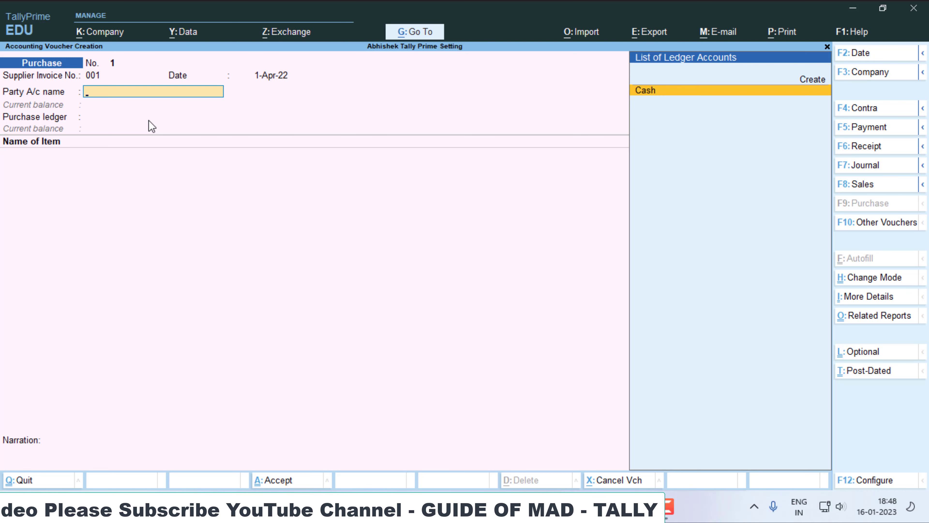
Start a new ledger for the purchase voucher's party account and enter the supplier's name, leaving the alias blank
{"action": "key", "text": "Up"}
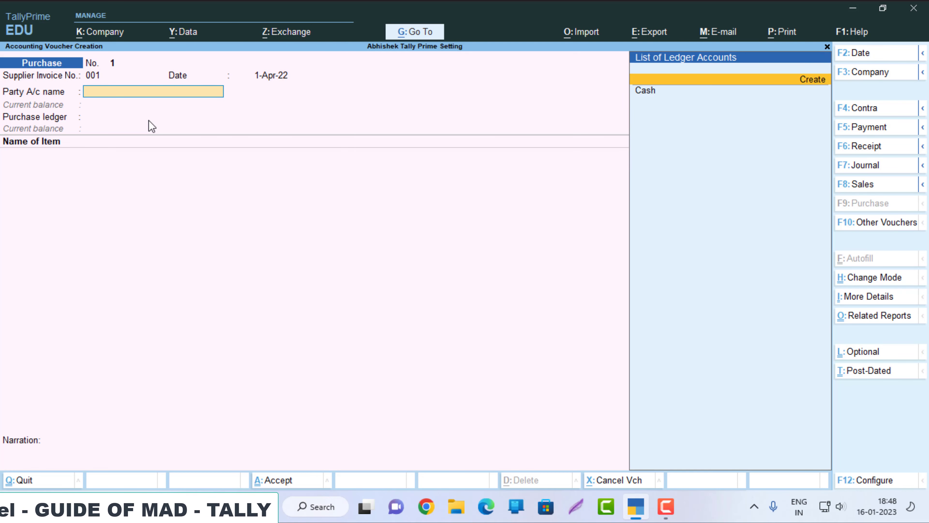
{"action": "key", "text": "Return"}
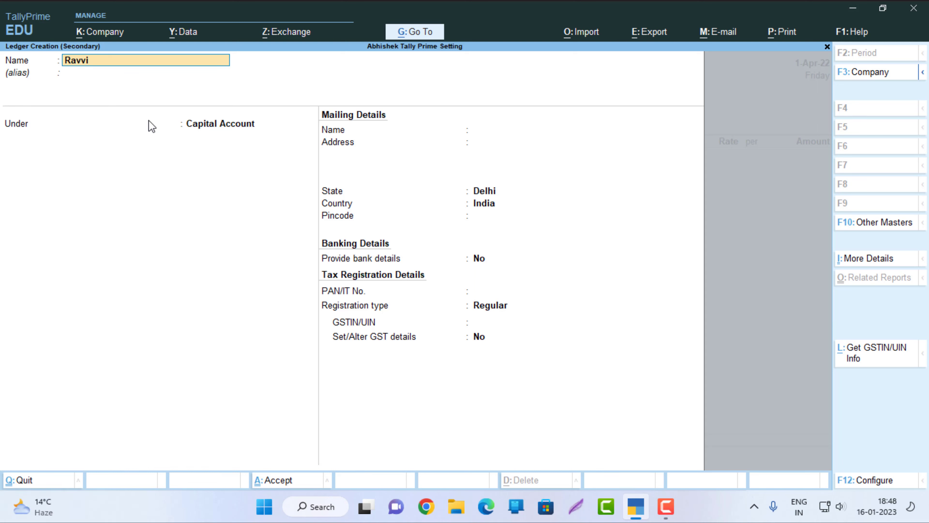
{"action": "type", "text": "Ravi"}
{"action": "key", "text": "Return"}
{"action": "key", "text": "Return"}
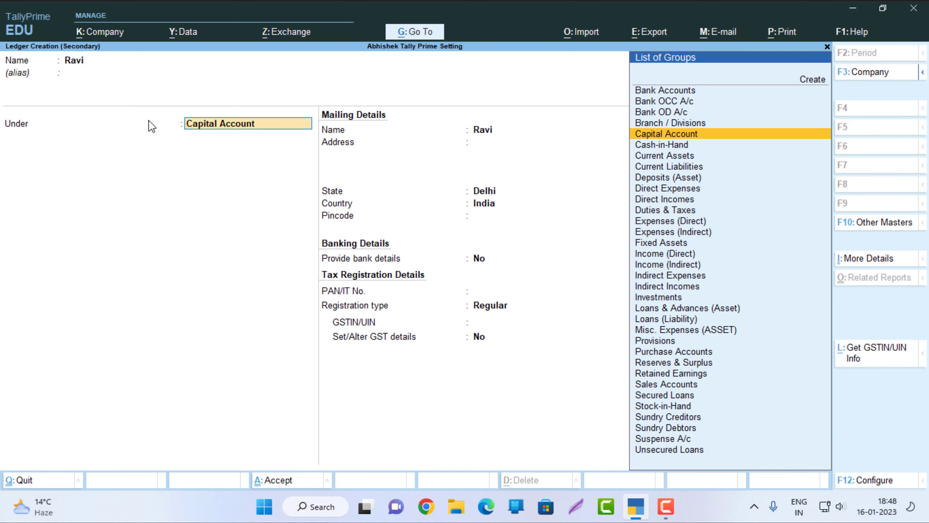
Place the supplier ledger under Sundry Creditors with bill-by-bill balances, save it, and leave the receipt details blank
{"action": "type", "text": "S"}
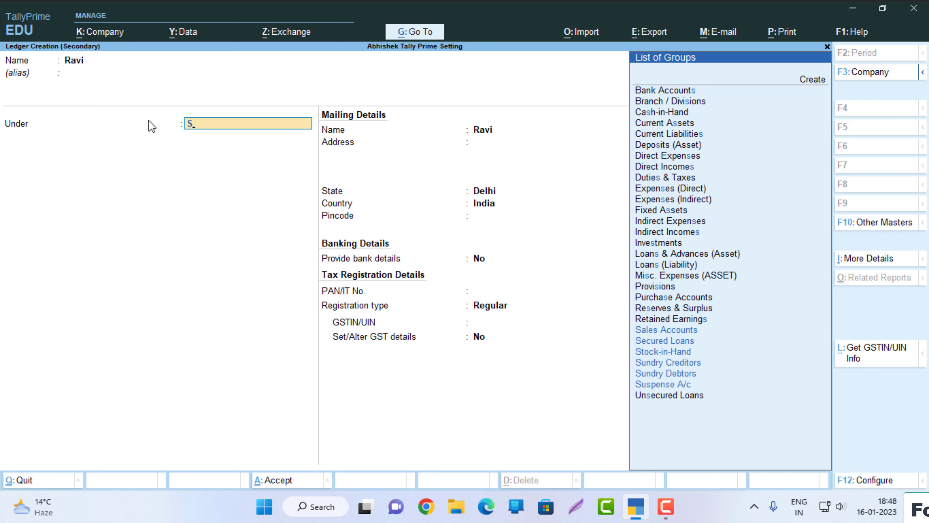
{"action": "key", "text": "Down"}
{"action": "key", "text": "Down"}
{"action": "key", "text": "Down"}
{"action": "key", "text": "Down"}
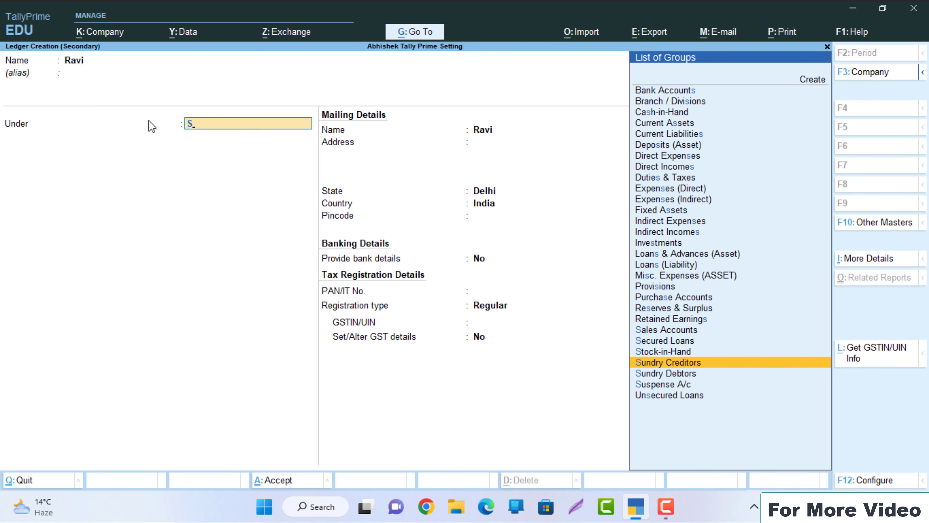
{"action": "key", "text": "Return"}
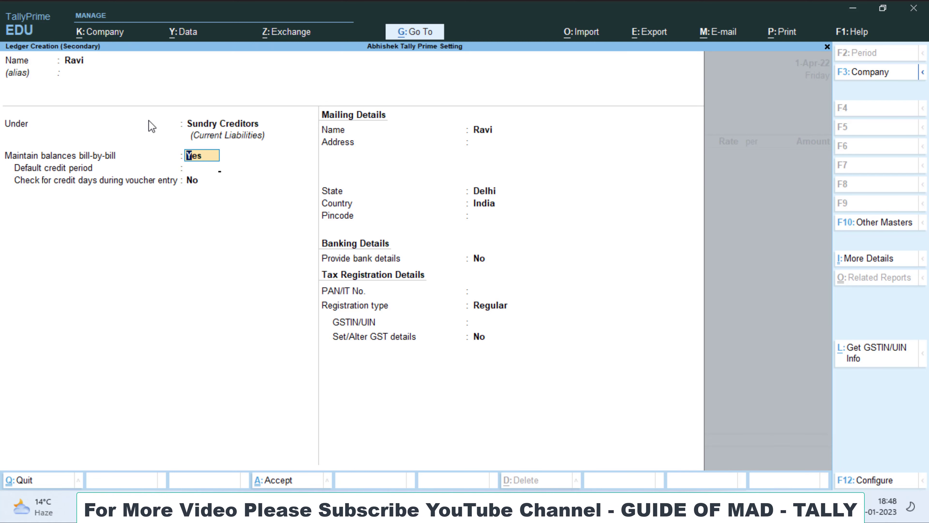
{"action": "key", "text": "Return"}
{"action": "key", "text": "Return"}
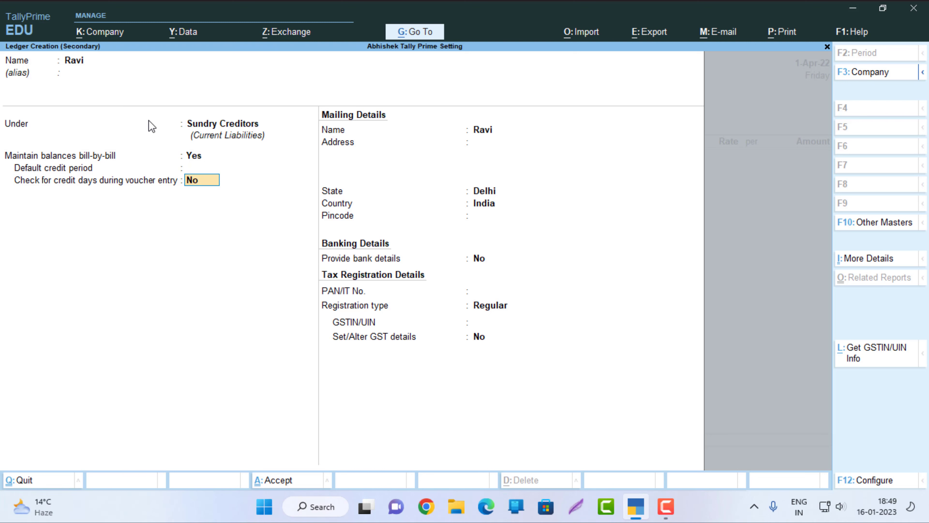
{"action": "key", "text": "Return"}
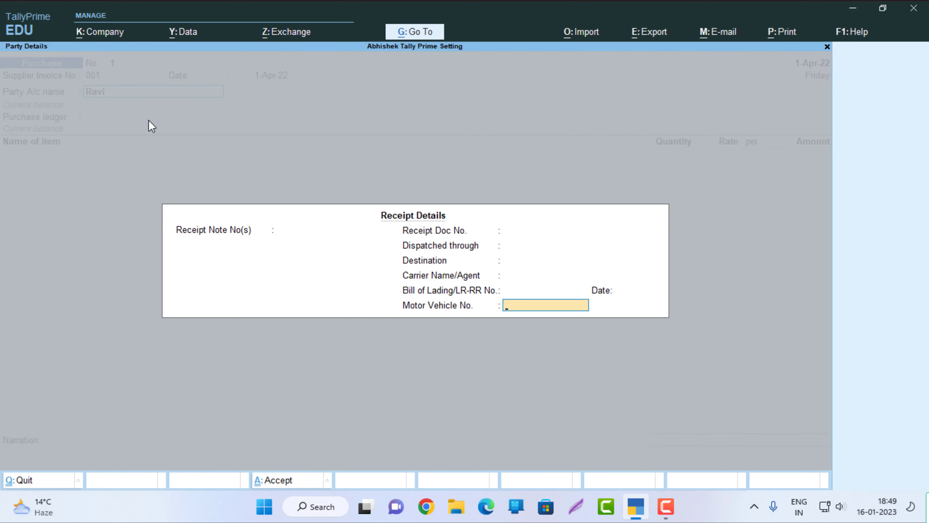
{"action": "key", "text": "Return"}
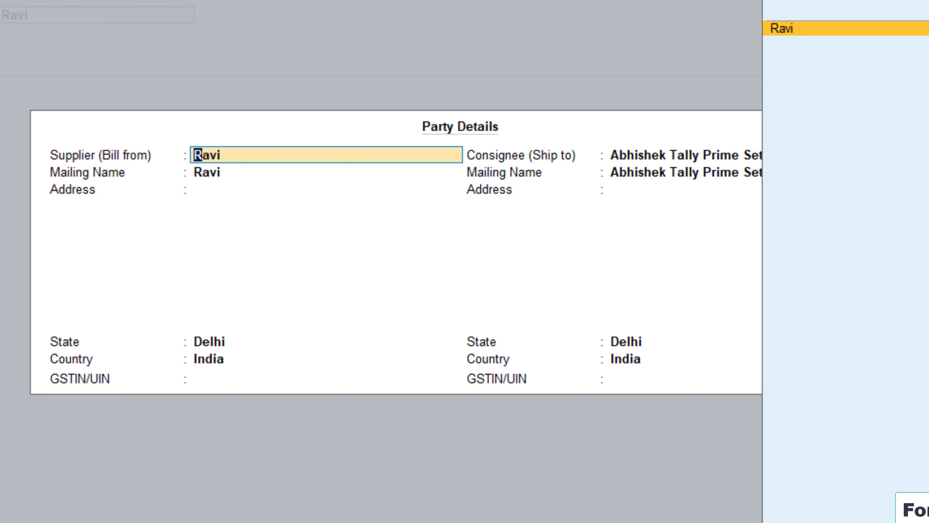
Turn off separate Buyer and Consignee details in the party details configuration
{"action": "key", "text": "F12"}
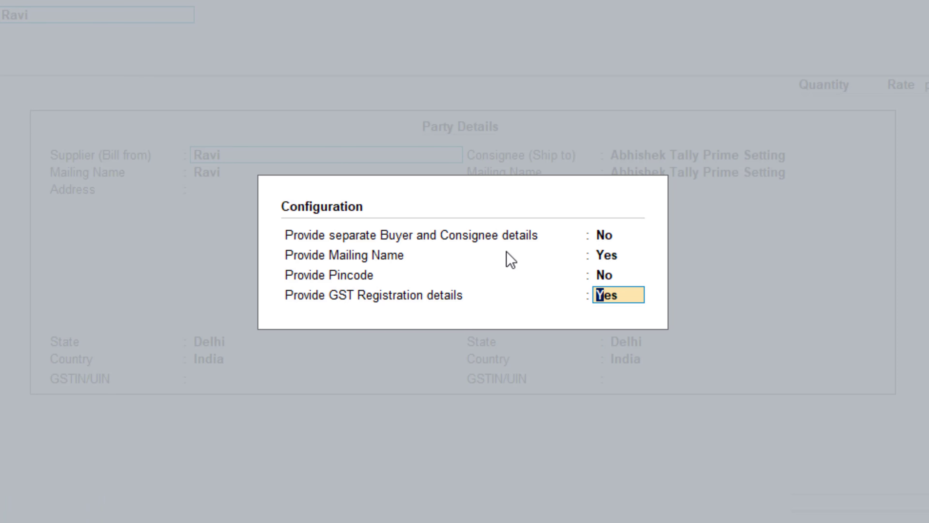
{"action": "key", "text": "Return"}
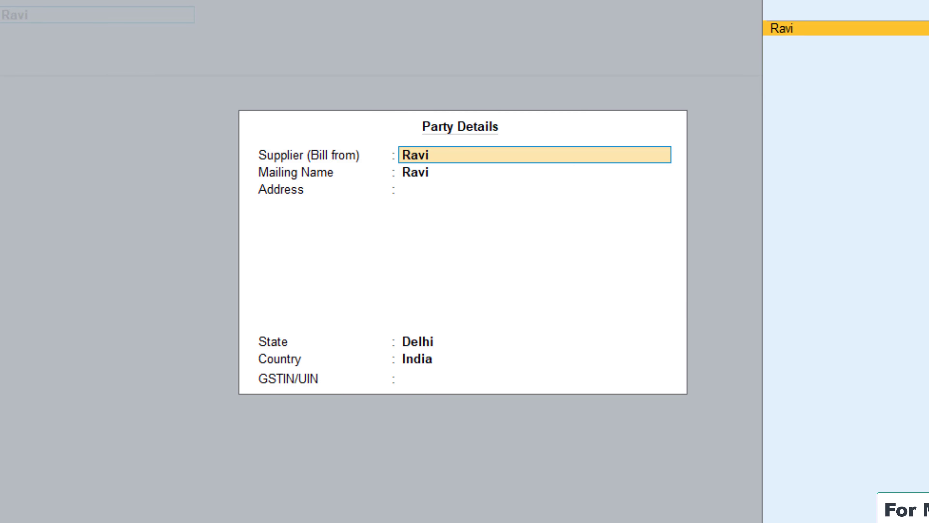
Configure the party details to provide separate Buyer and Consignee details and a pincode, keeping mailing name and GST registration details enabled
{"action": "key", "text": "F12"}
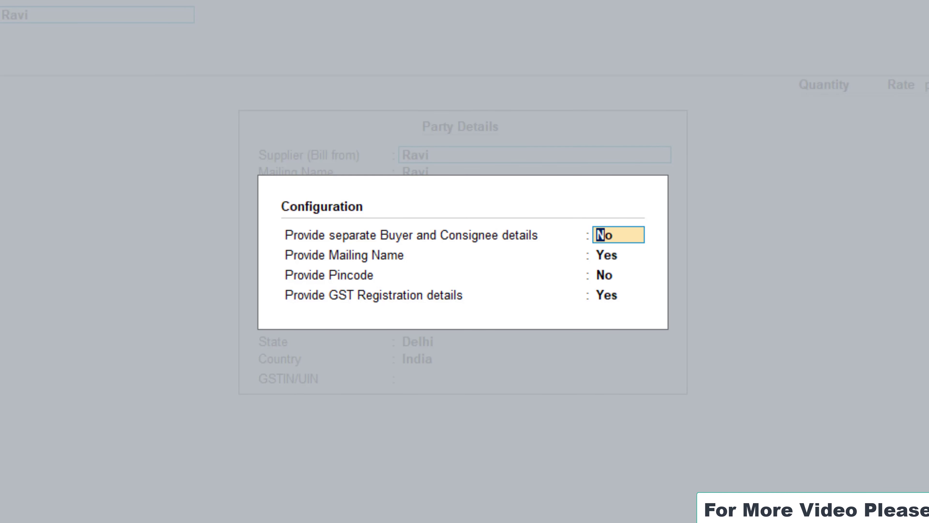
{"action": "type", "text": "y"}
{"action": "key", "text": "Return"}
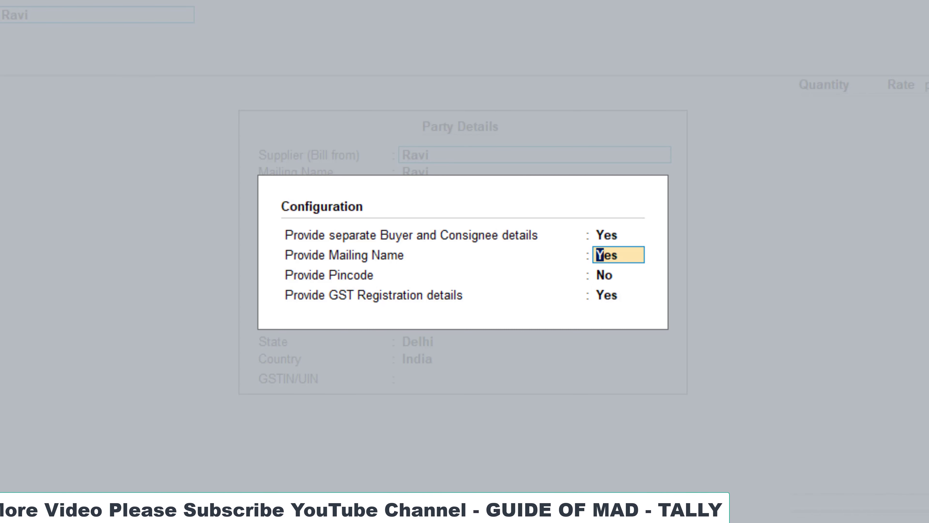
{"action": "key", "text": "Return"}
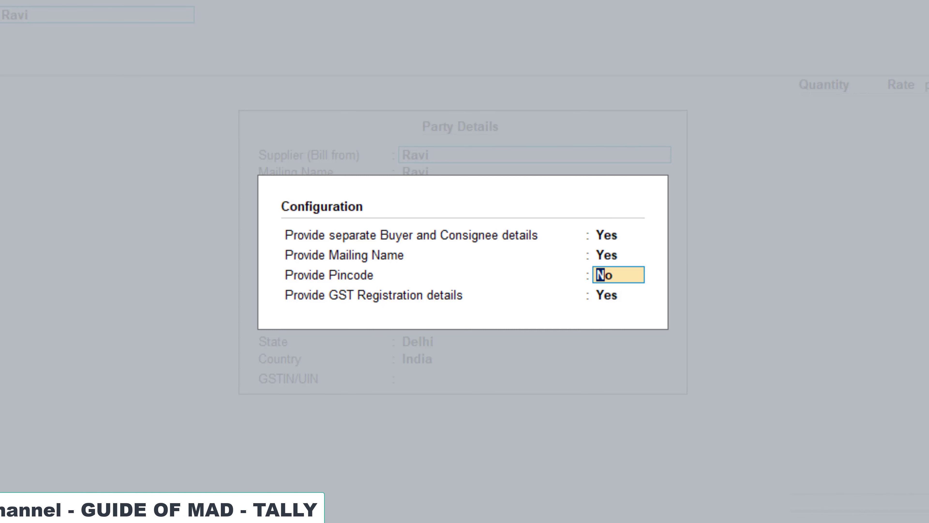
{"action": "type", "text": "y"}
{"action": "key", "text": "Return"}
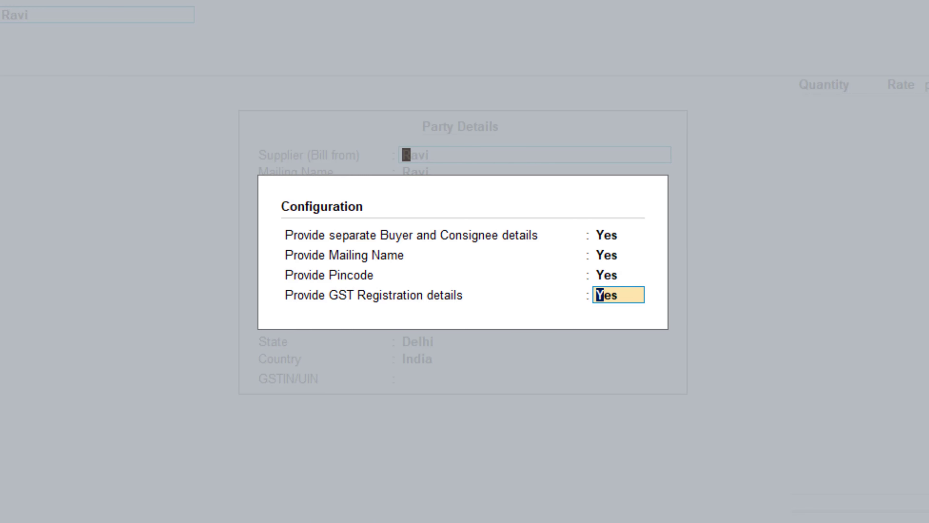
{"action": "key", "text": "Return"}
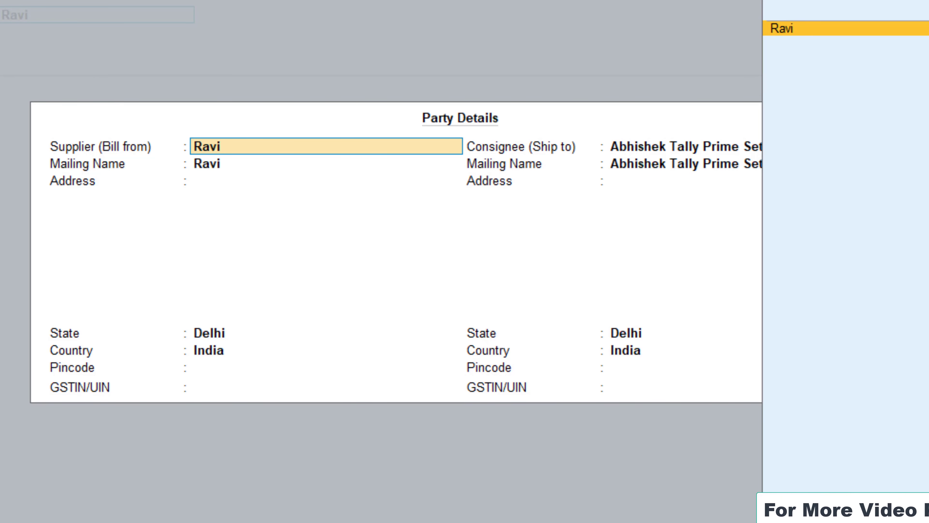
Accept the supplier and consignee party details with state Delhi and country India, leaving address, pincode and GSTIN blank
{"action": "key", "text": "Return"}
{"action": "key", "text": "Return"}
{"action": "key", "text": "Return"}
{"action": "key", "text": "Return"}
{"action": "key", "text": "Return"}
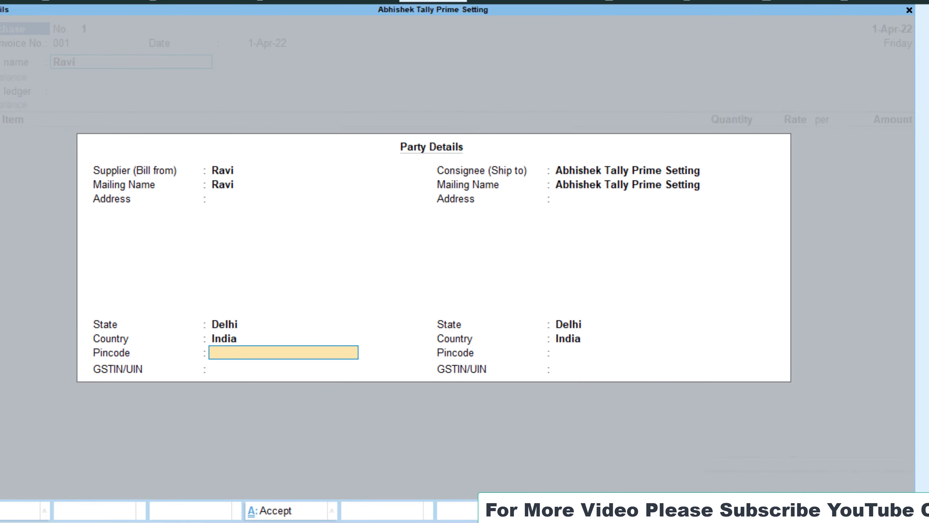
{"action": "key", "text": "Return"}
{"action": "key", "text": "Return"}
{"action": "key", "text": "Return"}
{"action": "key", "text": "ctrl+a"}
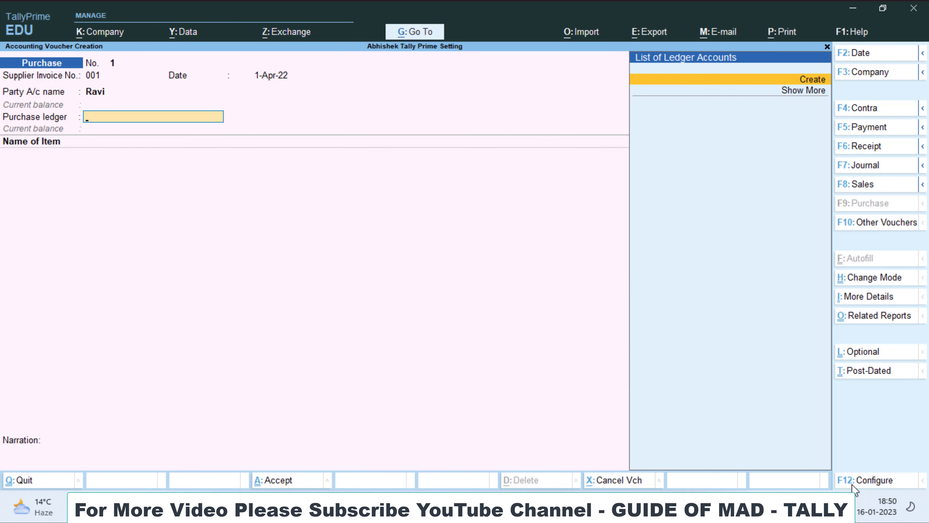
Create a purchase ledger named Purchase A/c under the Purchase Accounts group
{"action": "key", "text": "Return"}
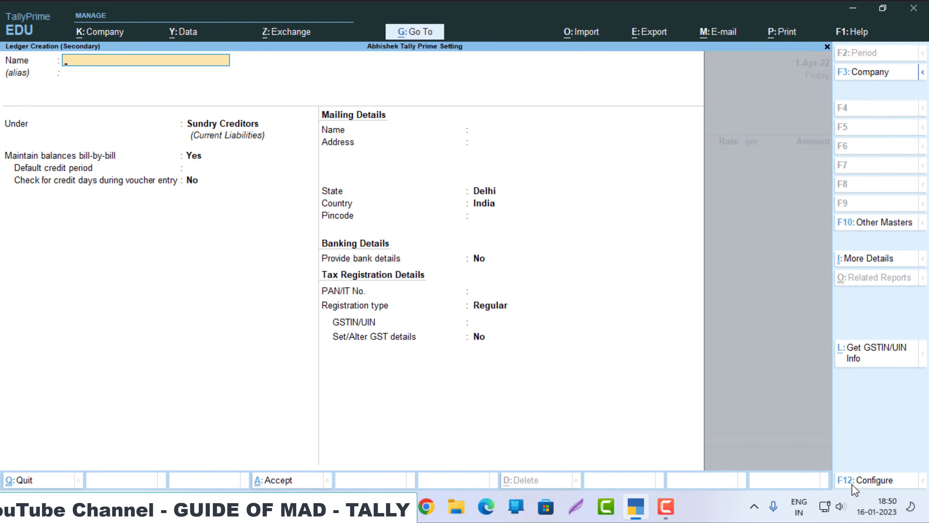
{"action": "type", "text": "Purc"}
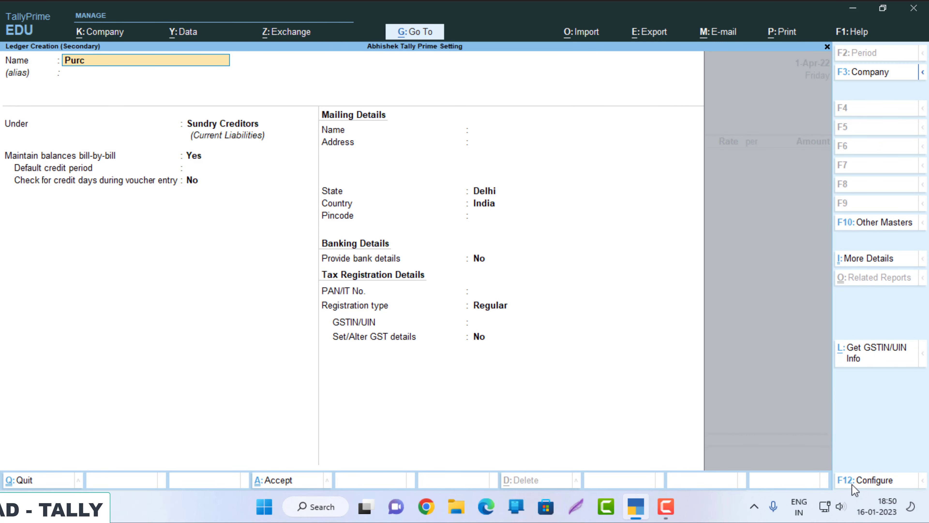
{"action": "type", "text": "hase A/c"}
{"action": "key", "text": "Return"}
{"action": "type", "text": "Pu"}
{"action": "key", "text": "Return"}
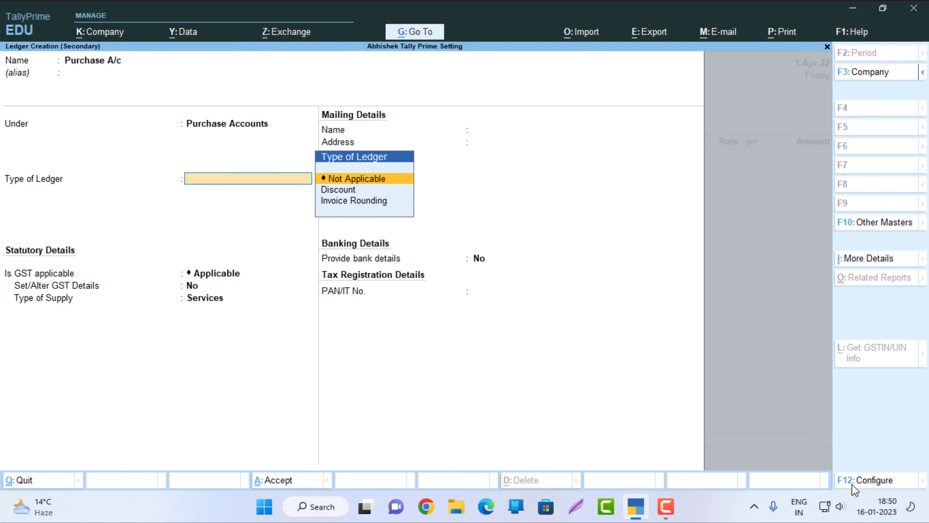
Keep the purchase ledger's type as Not Applicable and its supply type as Services, and save the ledger into the voucher
{"action": "key", "text": "Return"}
{"action": "key", "text": "Return"}
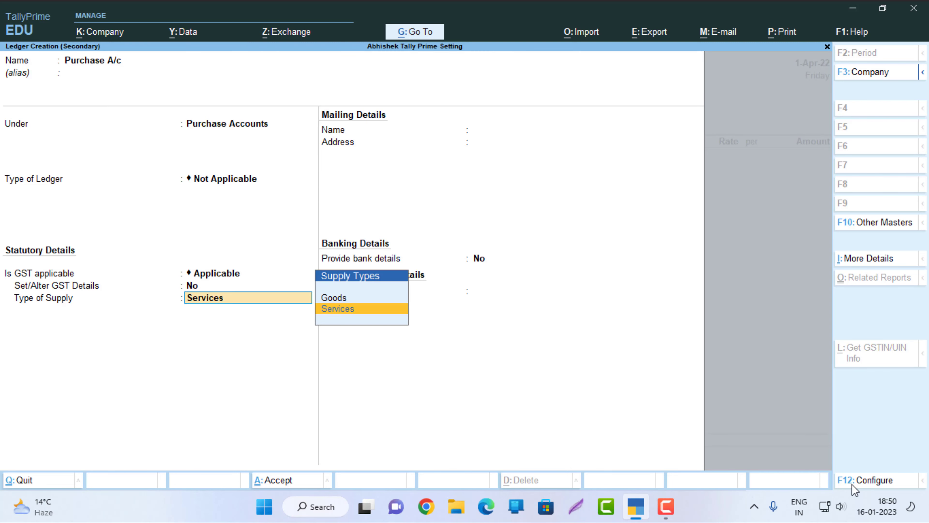
{"action": "key", "text": "Return"}
{"action": "key", "text": "Return"}
{"action": "key", "text": "Return"}
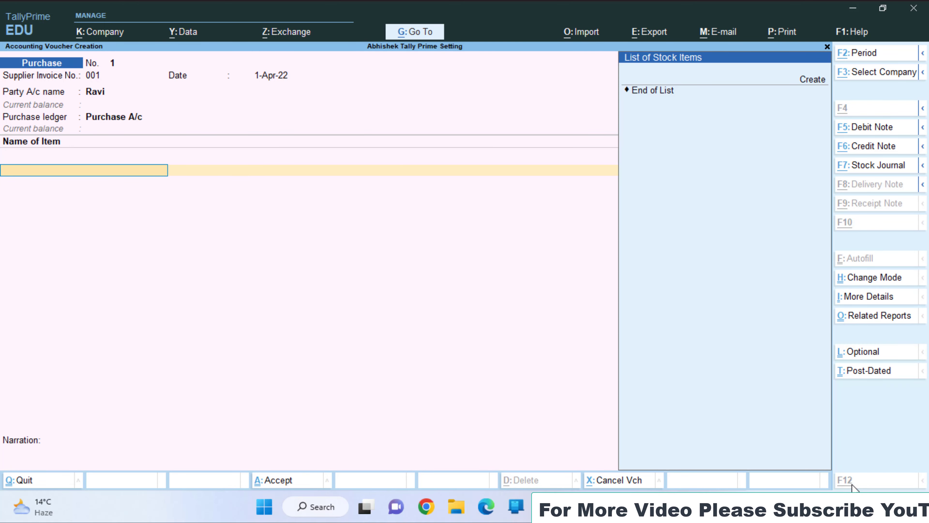
Create a stock item named Shirt under Primary with units PCS, no category or alternate units, and components and standard rates set to No
{"action": "key", "text": "alt+c"}
{"action": "type", "text": "Shirt"}
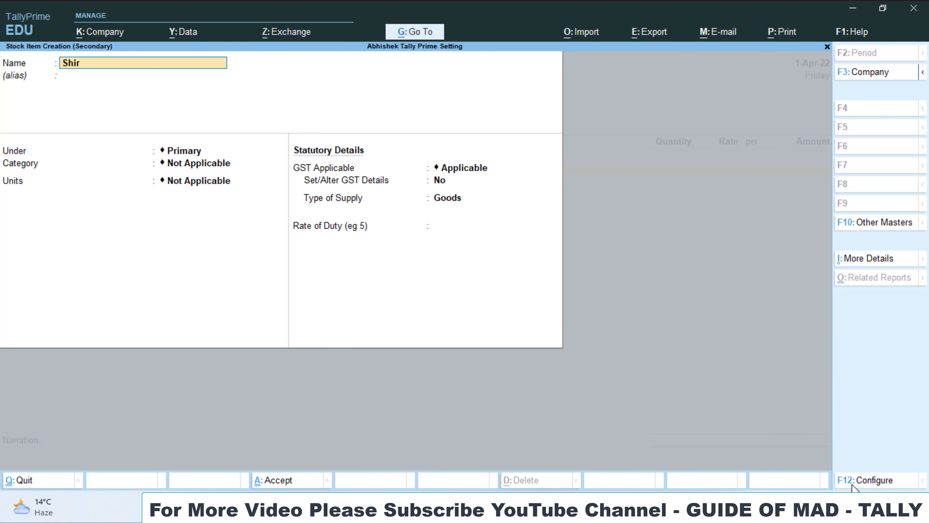
{"action": "key", "text": "Return"}
{"action": "key", "text": "Return"}
{"action": "key", "text": "Return"}
{"action": "key", "text": "Return"}
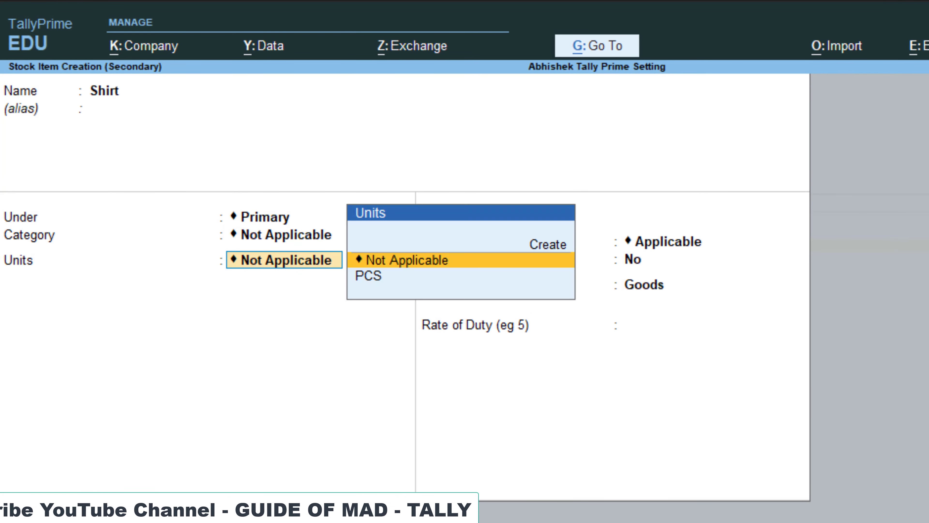
{"action": "key", "text": "Down"}
{"action": "key", "text": "Return"}
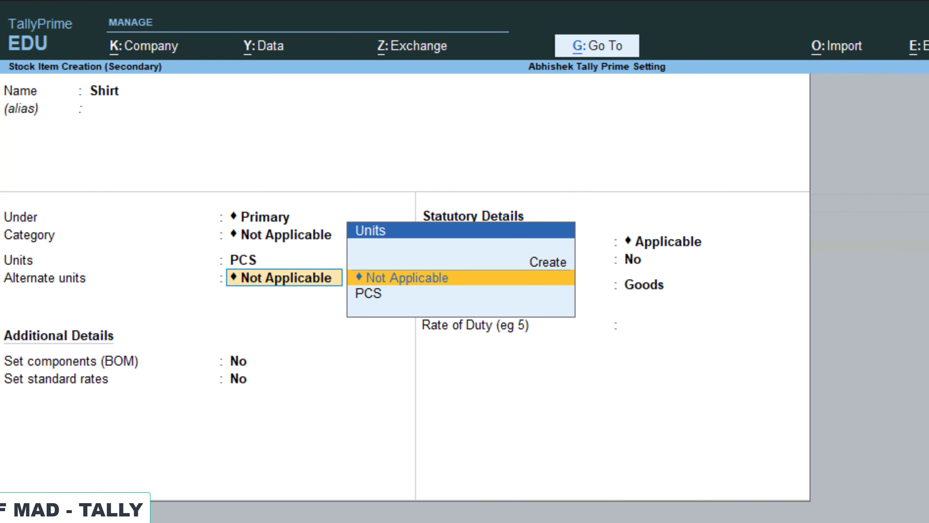
{"action": "key", "text": "Return"}
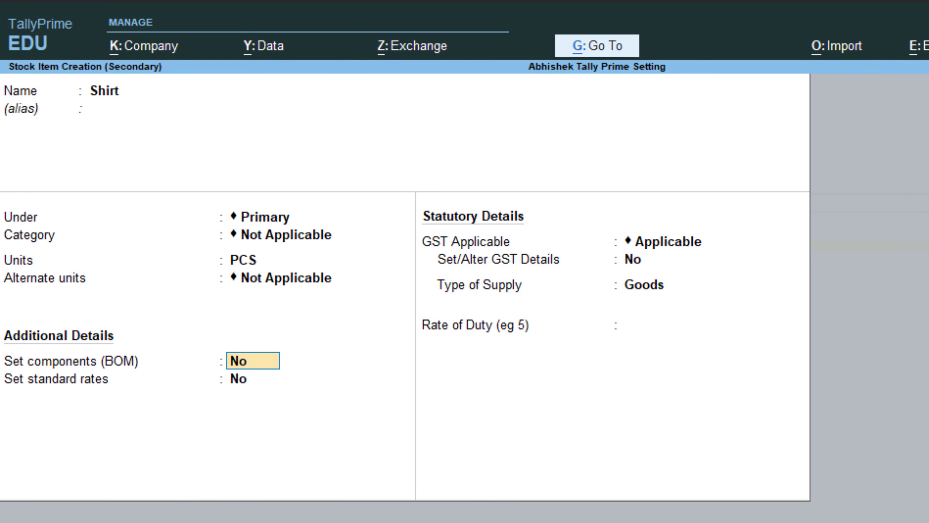
{"action": "key", "text": "Return"}
{"action": "key", "text": "Return"}
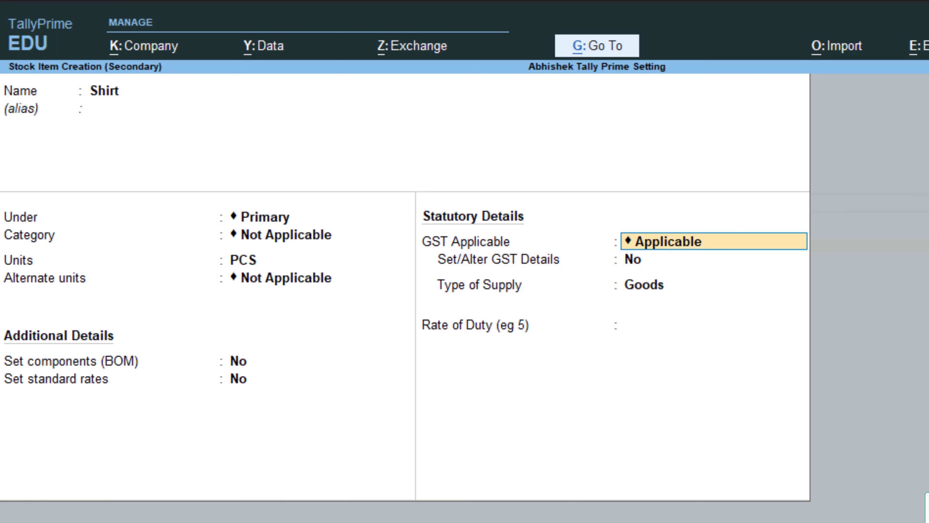
Enable GST details for the Shirt item and enter the description Shirt and HSN/SAC 112122, keeping it as GST goods
{"action": "type", "text": "y"}
{"action": "key", "text": "Return"}
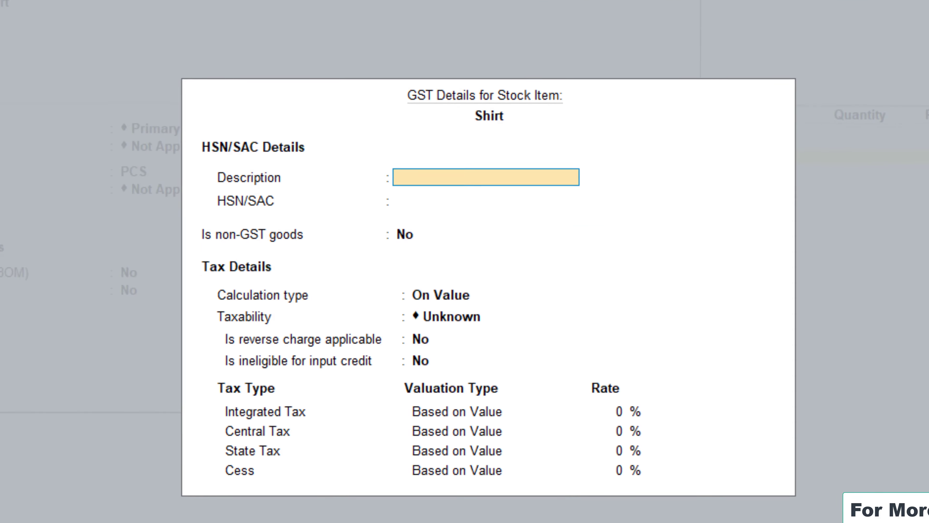
{"action": "type", "text": "Shirt"}
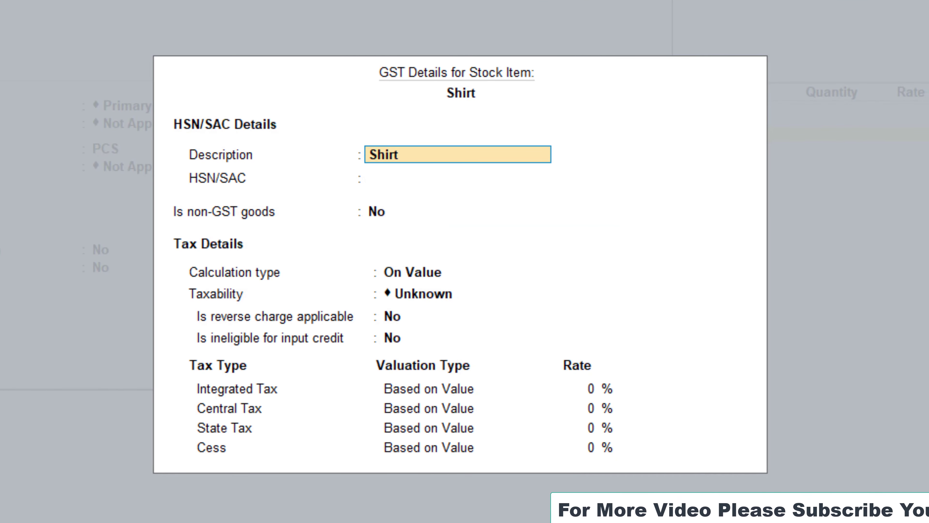
{"action": "key", "text": "Return"}
{"action": "type", "text": "112122"}
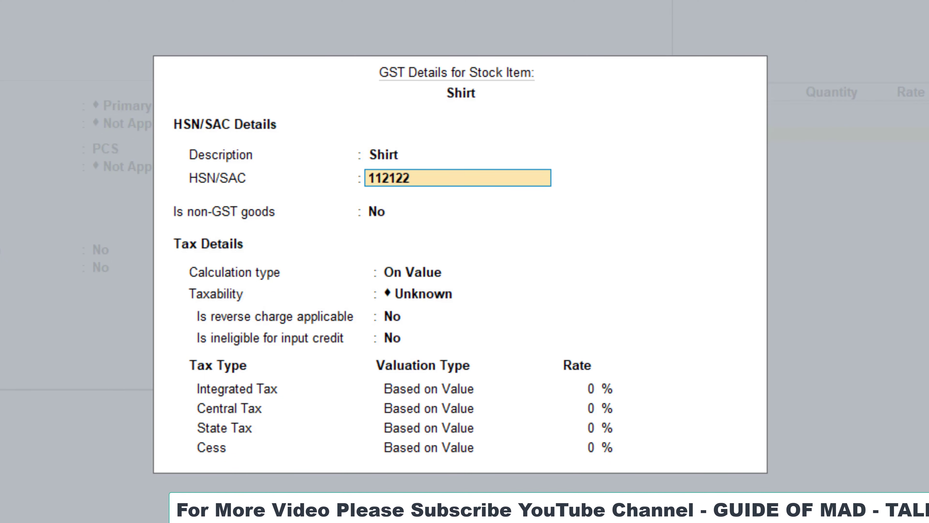
{"action": "key", "text": "Return"}
{"action": "key", "text": "Return"}
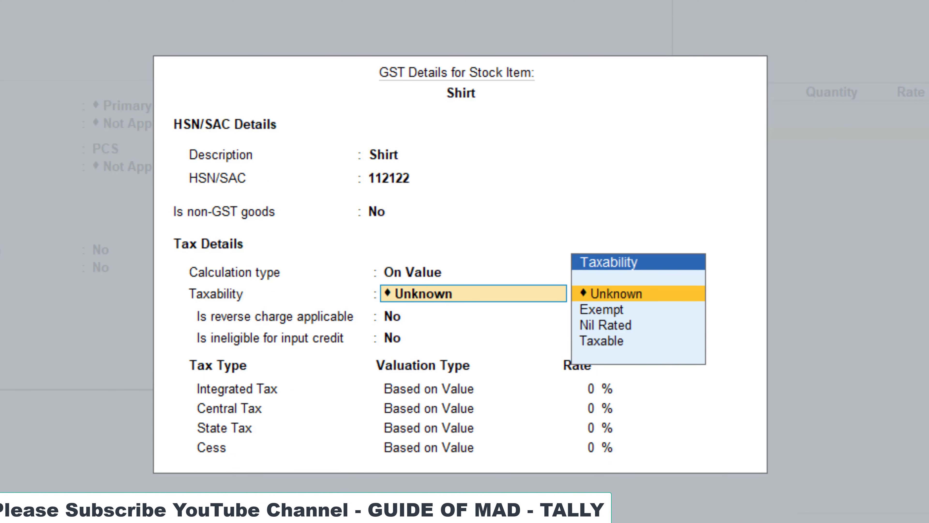
Set the item's taxability to Taxable with an integrated tax rate of 18%, keeping reverse charge and input credit ineligibility at No
{"action": "type", "text": "t"}
{"action": "key", "text": "Return"}
{"action": "key", "text": "Return"}
{"action": "key", "text": "Return"}
{"action": "type", "text": "18"}
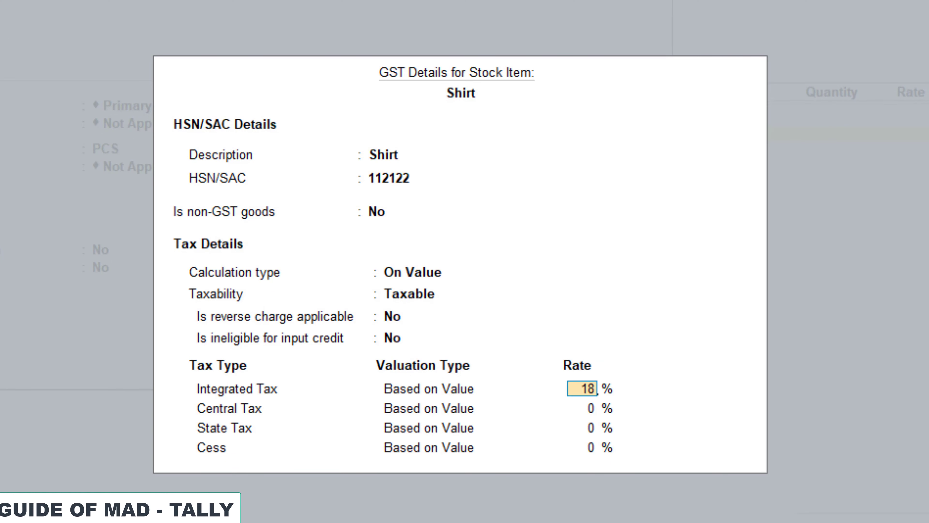
{"action": "key", "text": "Return"}
{"action": "key", "text": "Return"}
{"action": "key", "text": "Return"}
{"action": "key", "text": "Return"}
Keep the supply type as Goods, leave the rate of duty blank, and save the Shirt item into the voucher
{"action": "key", "text": "Return"}
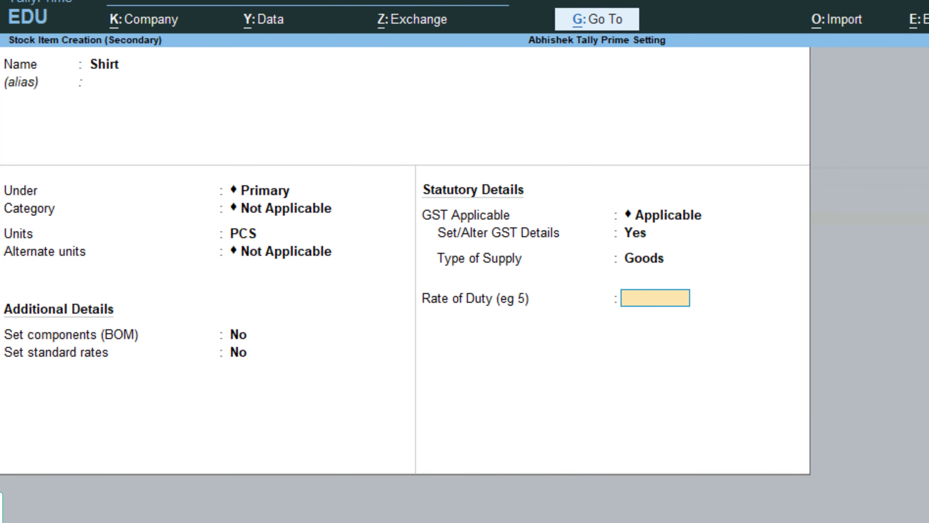
{"action": "key", "text": "Return"}
{"action": "key", "text": "Return"}
{"action": "key", "text": "Return"}
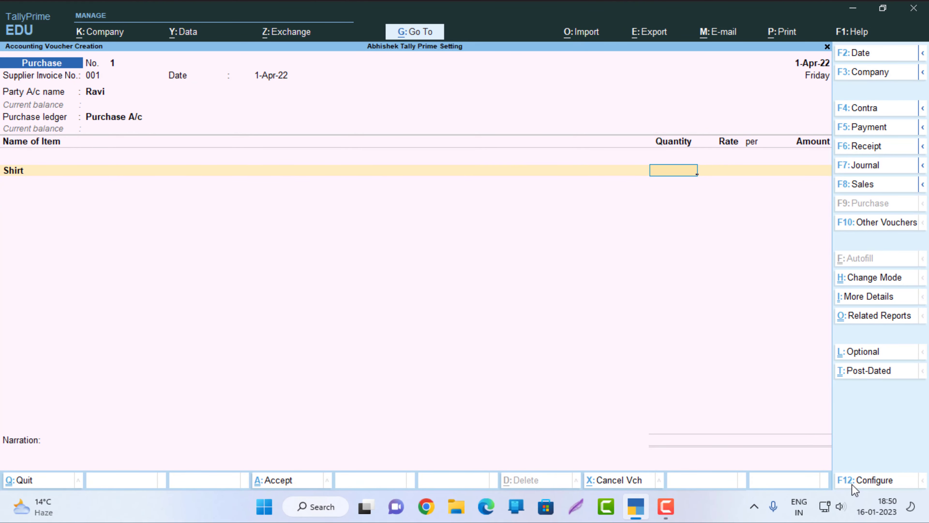
Enter a quantity of 18 PCS at a rate of 1,500 for the Shirt item
{"action": "type", "text": "18"}
{"action": "key", "text": "Return"}
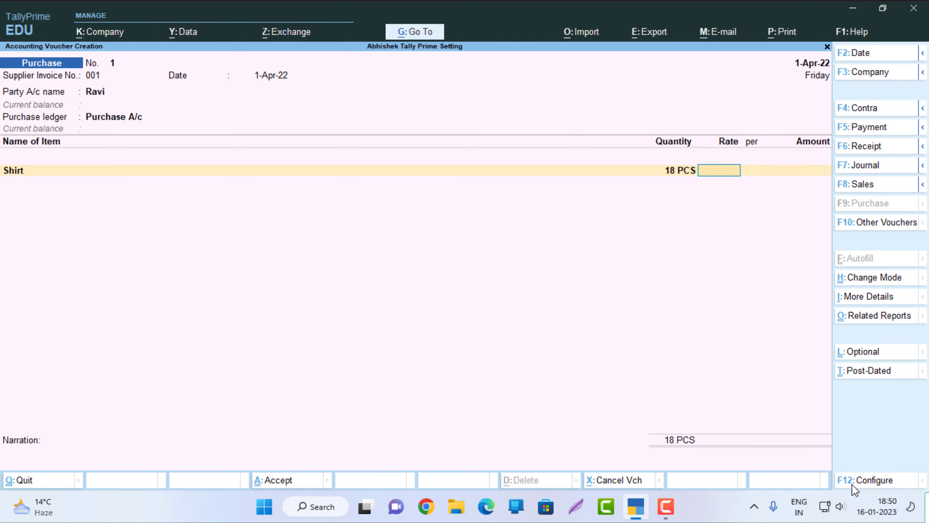
{"action": "type", "text": "1500"}
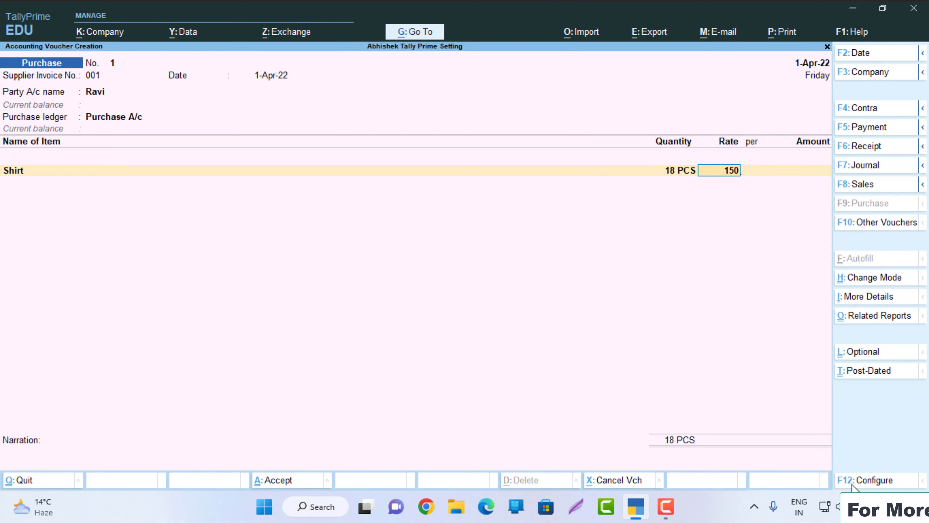
{"action": "key", "text": "Return"}
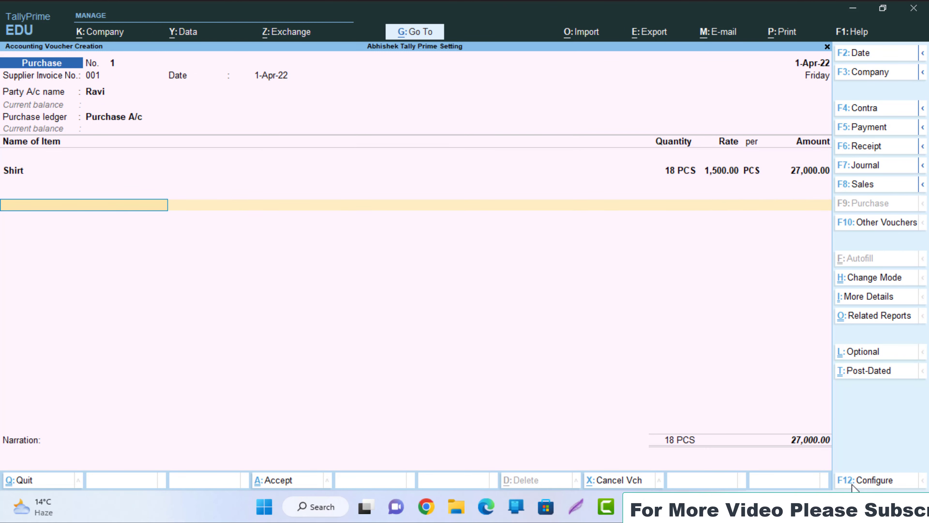
Create a tax ledger named CGST under the Duties & Taxes group
{"action": "key", "text": "alt+c"}
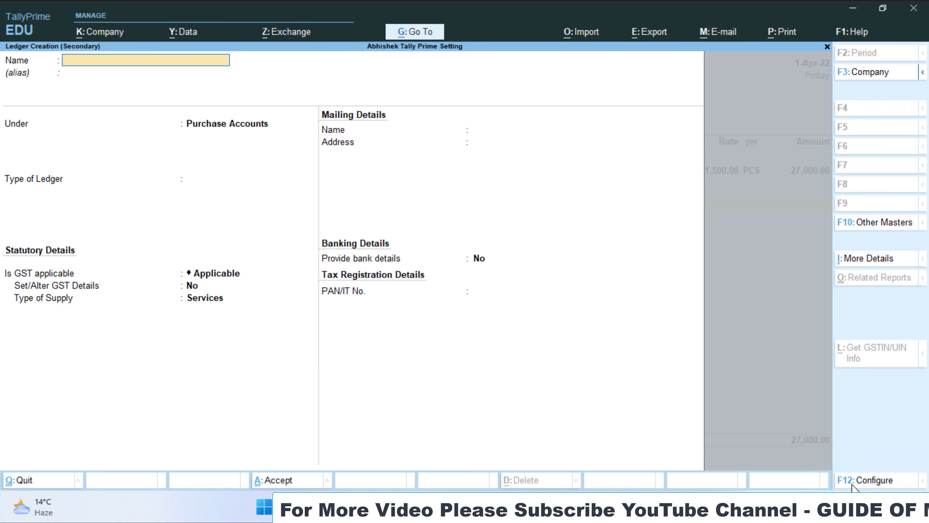
{"action": "type", "text": "CGST"}
{"action": "key", "text": "Return"}
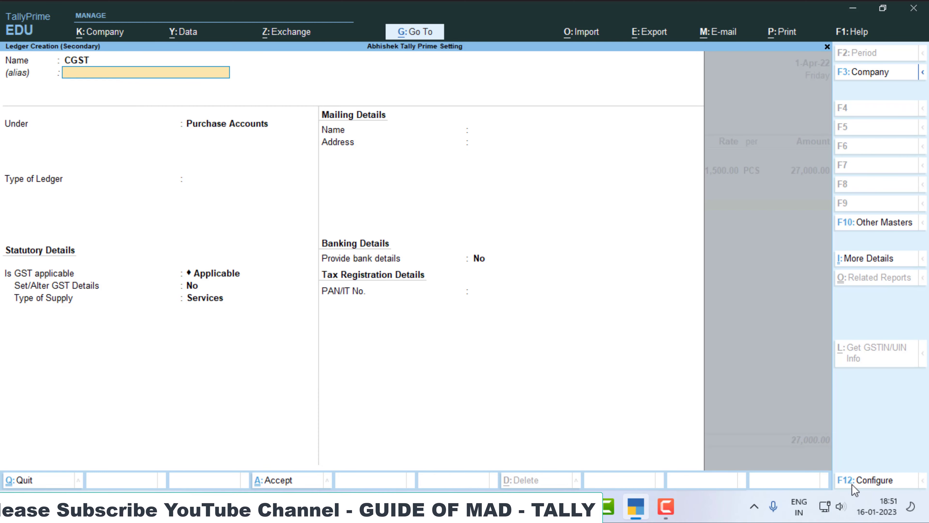
{"action": "key", "text": "Return"}
{"action": "type", "text": "Du"}
{"action": "key", "text": "Return"}
Set the CGST ledger's duty type to GST with tax type Central Tax, save it, and accept its calculated amount in the voucher
{"action": "key", "text": "Up"}
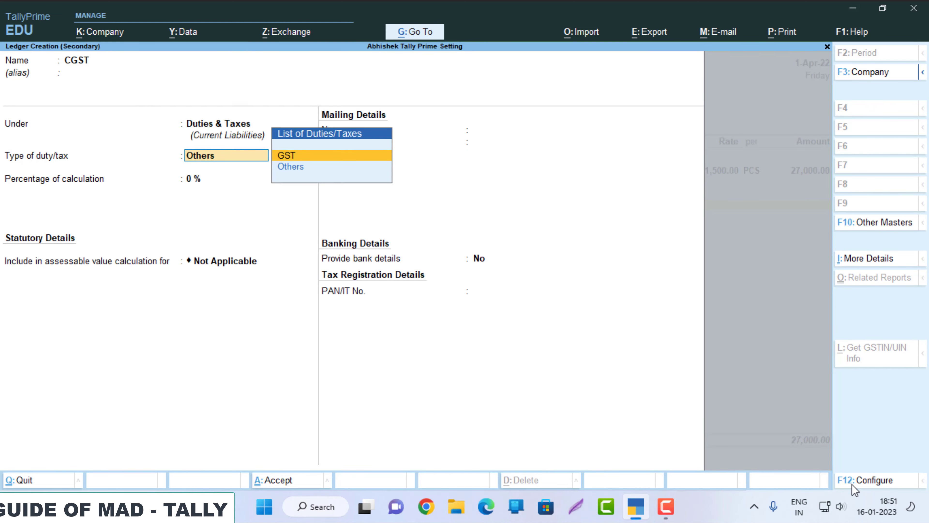
{"action": "key", "text": "Return"}
{"action": "key", "text": "Return"}
{"action": "key", "text": "Return"}
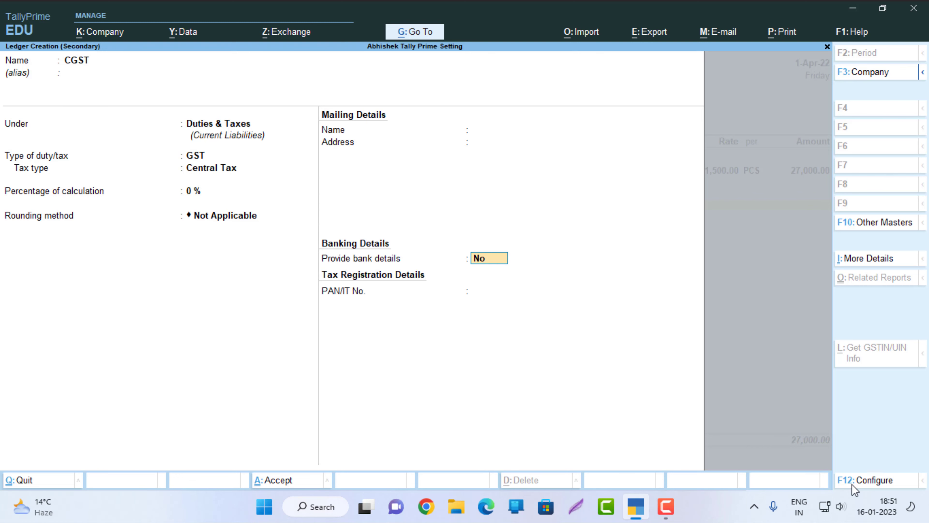
{"action": "key", "text": "Return"}
{"action": "key", "text": "Return"}
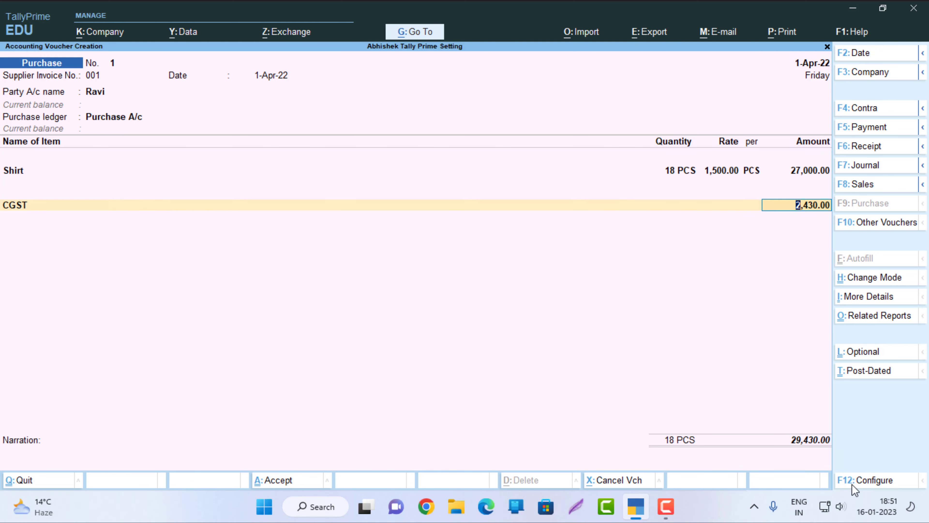
{"action": "key", "text": "Return"}
Create a second tax ledger named SGST under the Duties & Taxes group
{"action": "key", "text": "alt+c"}
{"action": "type", "text": "S"}
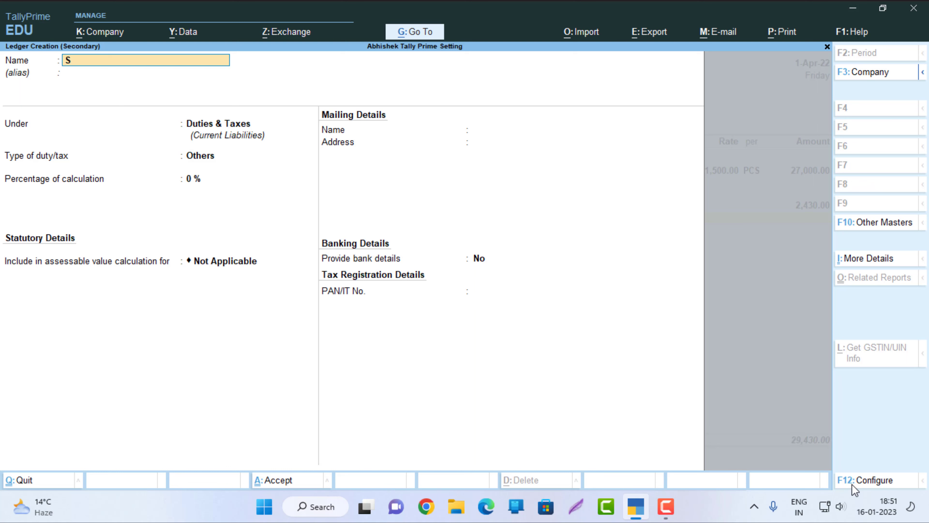
{"action": "type", "text": "GST"}
{"action": "key", "text": "Return"}
{"action": "key", "text": "Return"}
Set the SGST ledger's duty type to GST with tax type State Tax, save it, and accept its calculated amount in the voucher
{"action": "key", "text": "Up"}
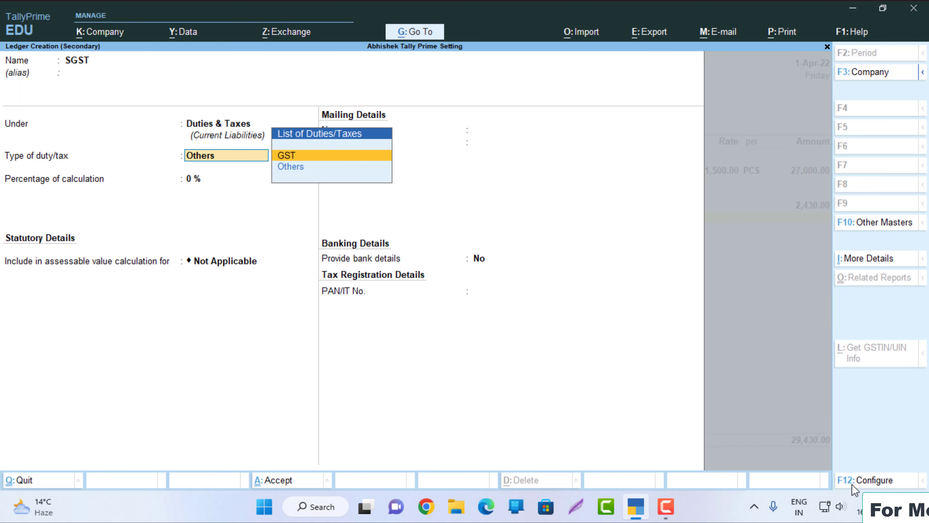
{"action": "key", "text": "Return"}
{"action": "key", "text": "Down"}
{"action": "key", "text": "Down"}
{"action": "key", "text": "Down"}
{"action": "key", "text": "Return"}
{"action": "key", "text": "Return"}
{"action": "key", "text": "Return"}
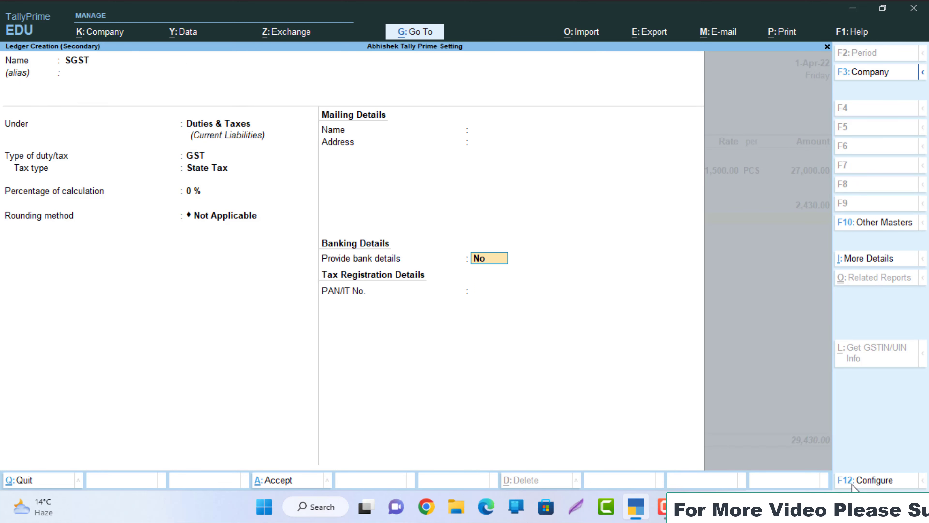
{"action": "key", "text": "Return"}
{"action": "key", "text": "Return"}
{"action": "key", "text": "Return"}
{"action": "key", "text": "Return"}
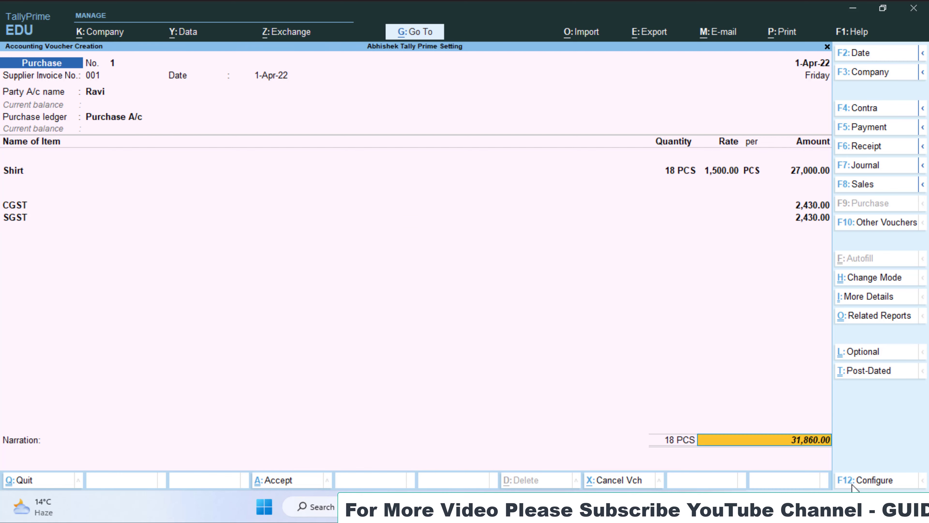
{"action": "key", "text": "Return"}
{"action": "key", "text": "Return"}
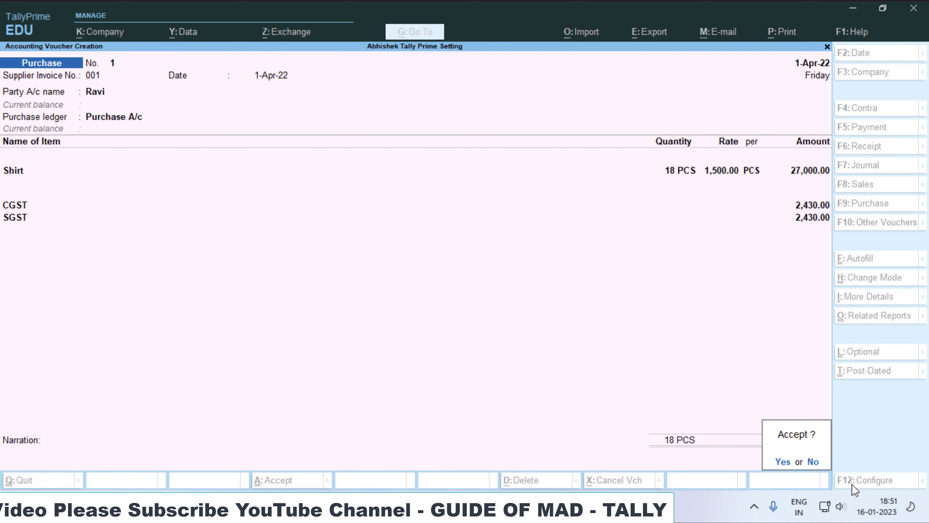
{"action": "key", "text": "Escape"}
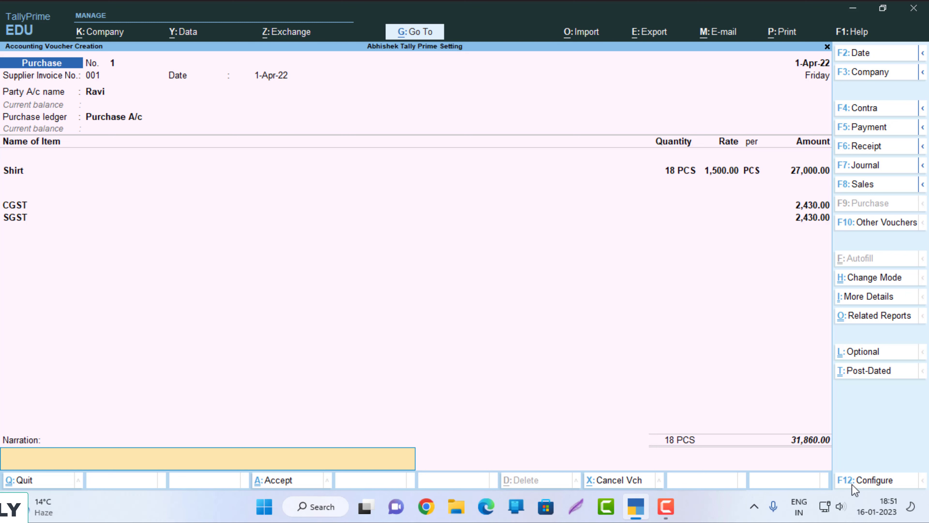
{"action": "key", "text": "BackSpace"}
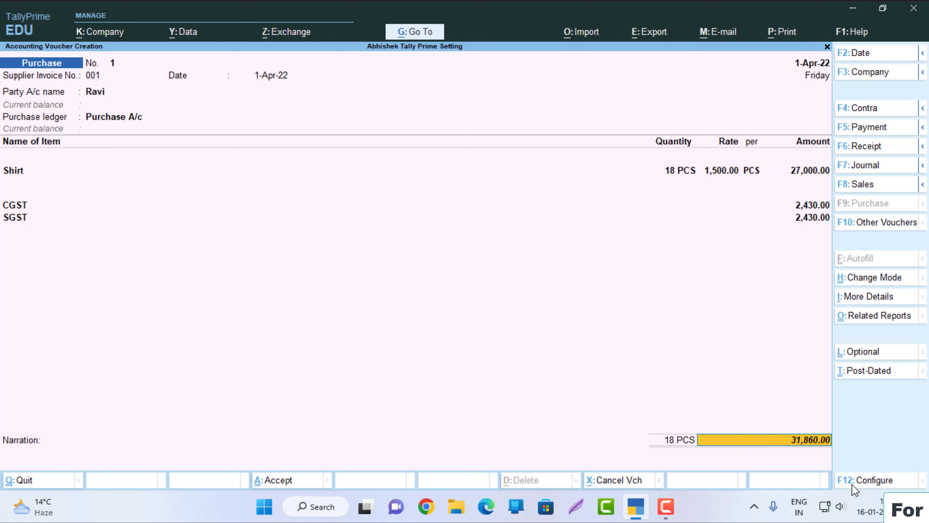
{"action": "key", "text": "Return"}
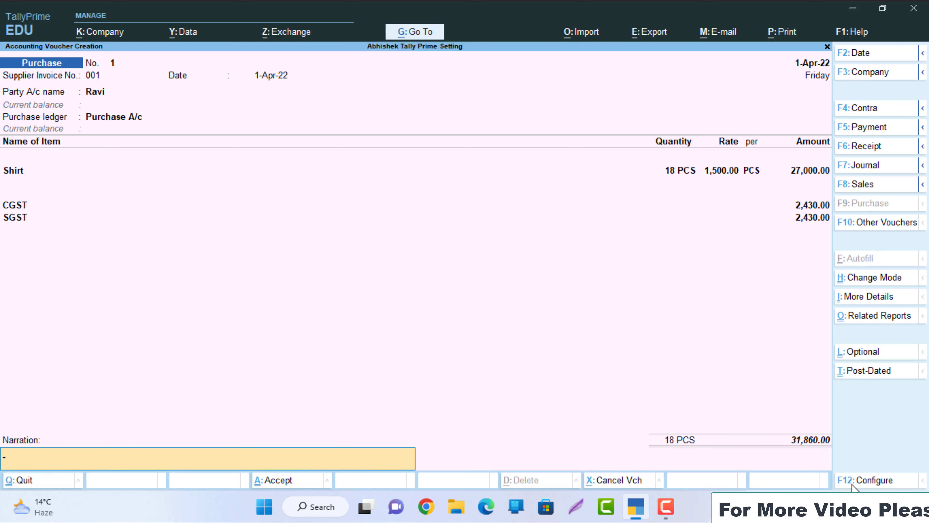
{"action": "key", "text": "BackSpace"}
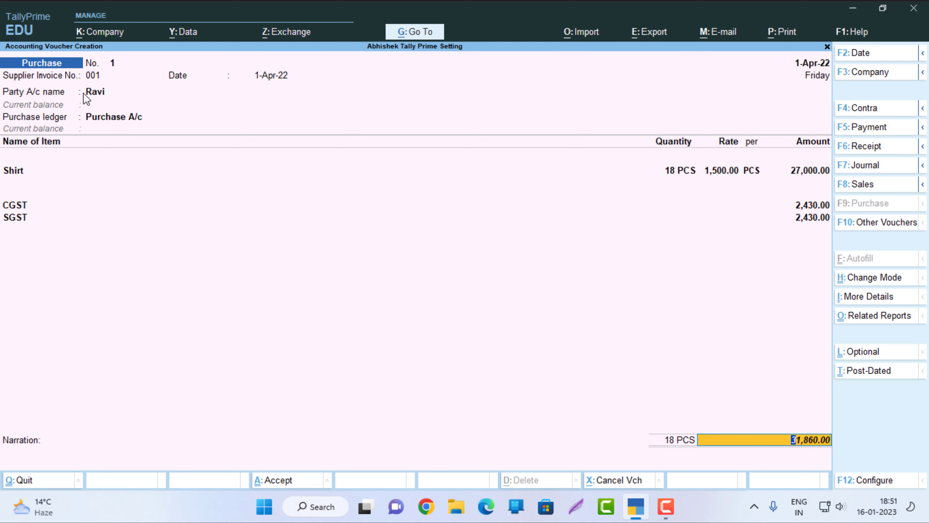
Open the supplier's ledger for alteration from the voucher, examine its bill-by-bill balance setting, and accept the ledger
{"action": "left_click", "coordinate": [91, 94]}
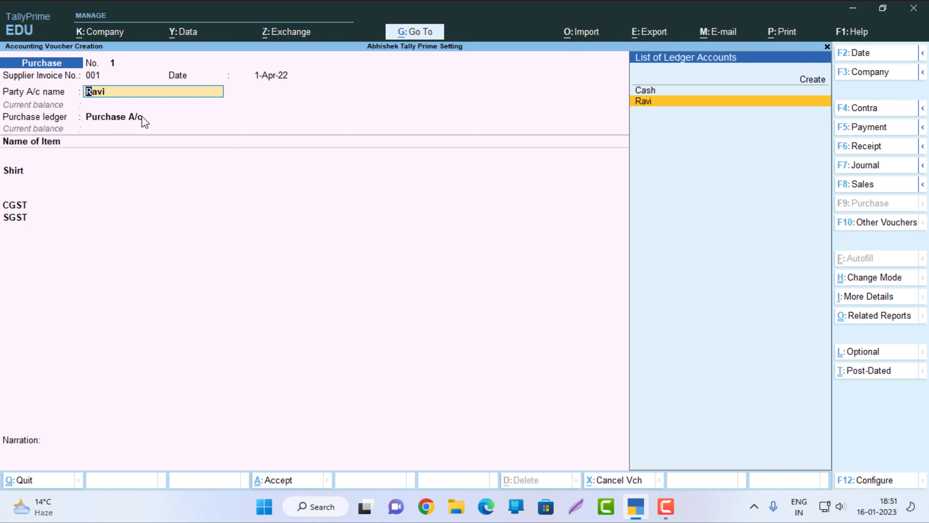
{"action": "key", "text": "ctrl+Return"}
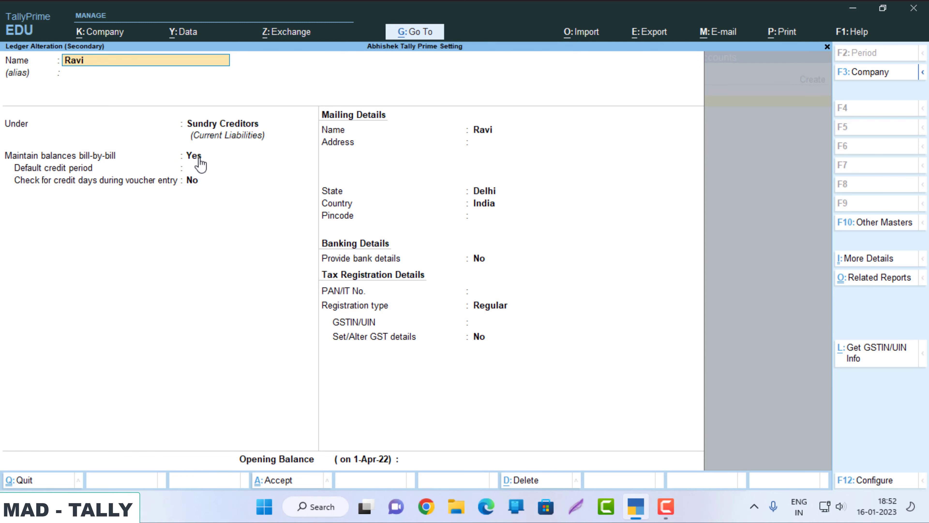
{"action": "key", "text": "ctrl"}
{"action": "key", "text": "ctrl+a"}
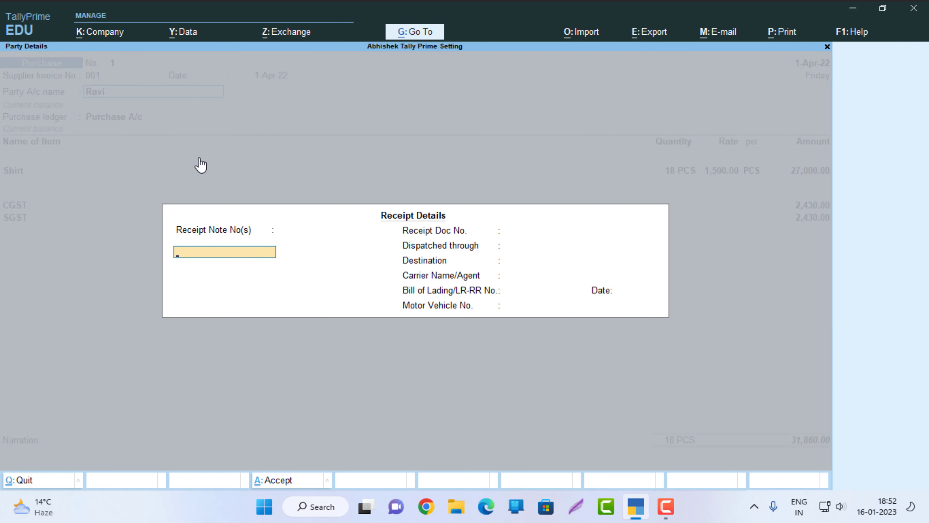
Leave the receipt details blank and accept the supplier and consignee party details with state Delhi and country India
{"action": "key", "text": "Return"}
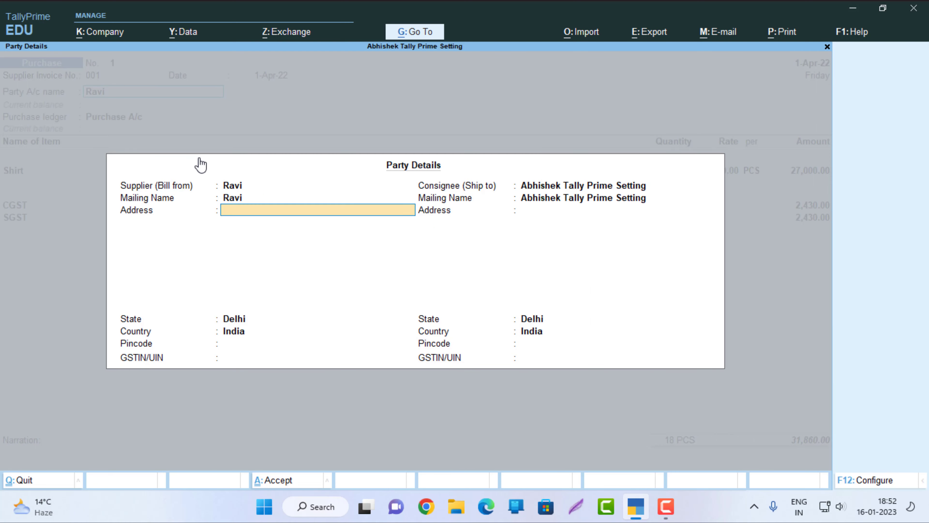
{"action": "key", "text": "Return"}
{"action": "key", "text": "Return"}
{"action": "key", "text": "Return"}
{"action": "key", "text": "Return"}
{"action": "key", "text": "Return"}
{"action": "key", "text": "Return"}
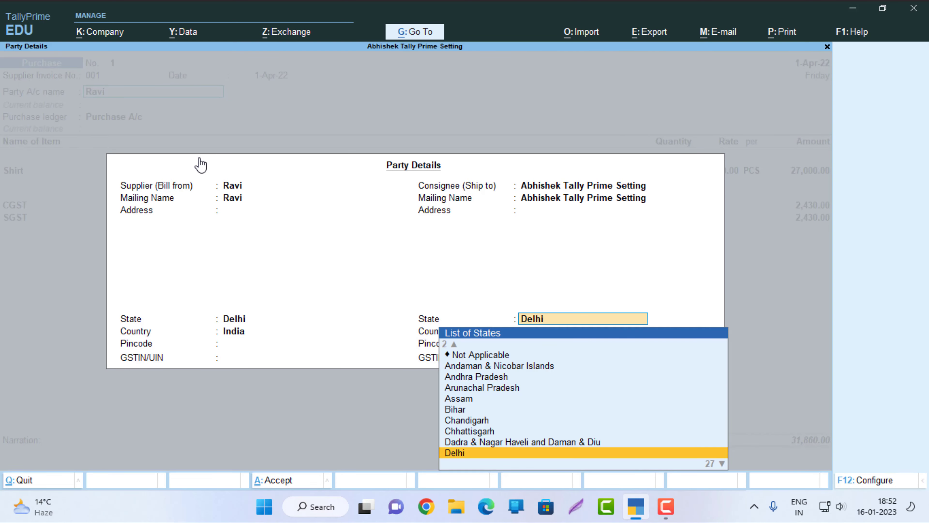
{"action": "key", "text": "Return"}
{"action": "key", "text": "Return"}
{"action": "key", "text": "Return"}
Accept the remaining consignee details and keep the Shirt line at 18 PCS with a rate of 1,500.00 per PCS
{"action": "key", "text": "Return"}
{"action": "key", "text": "Return"}
{"action": "key", "text": "Return"}
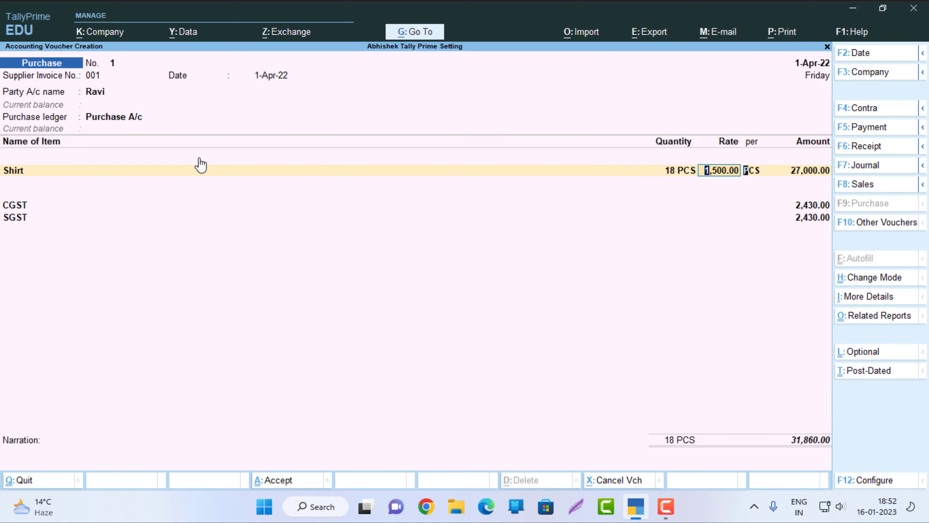
{"action": "key", "text": "Return"}
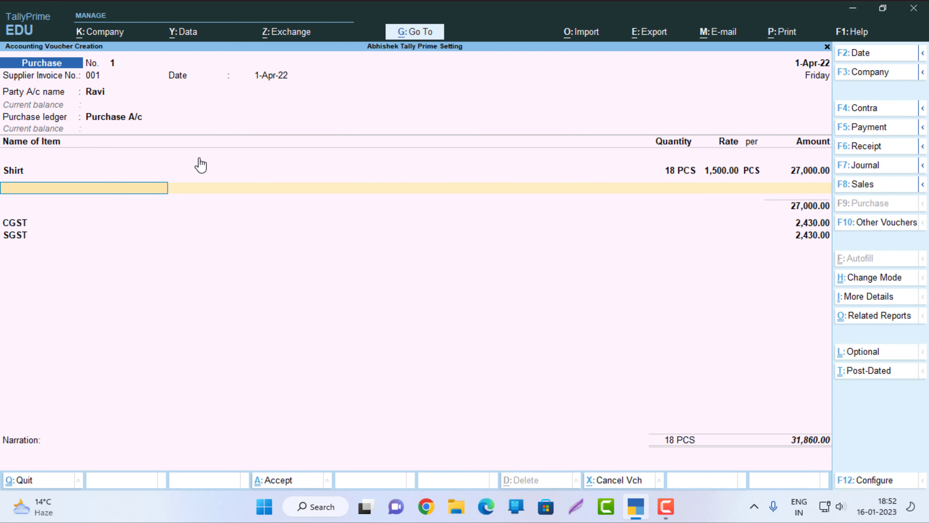
Set the voucher configuration option Use default Bill-wise details for Bill Allocation to No and save the configuration
{"action": "key", "text": "F12"}
{"action": "left_click", "coordinate": [853, 482]}
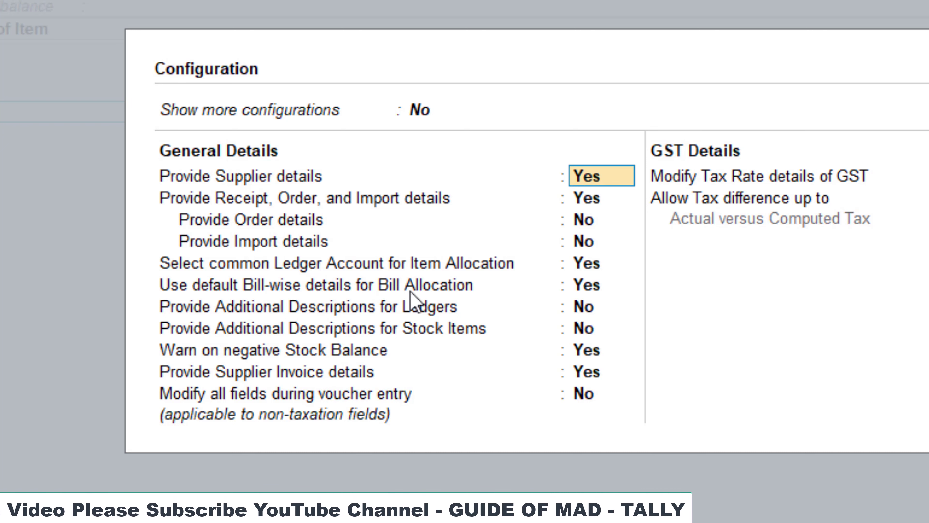
{"action": "left_click", "coordinate": [594, 288]}
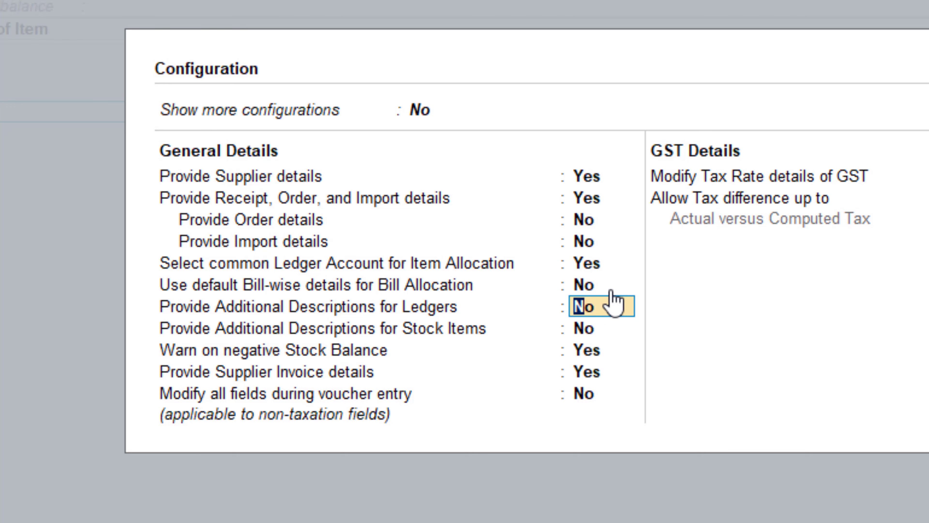
{"action": "key", "text": "ctrl+a"}
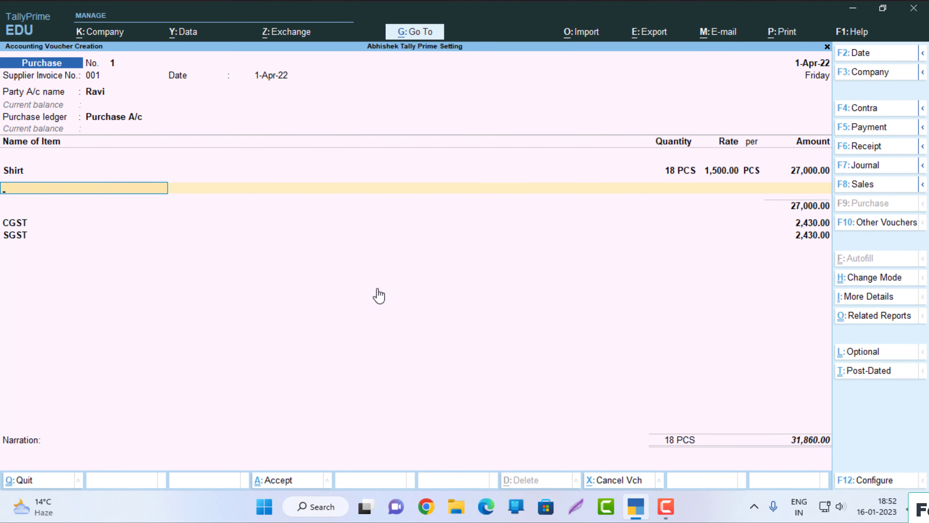
End the item list and keep the CGST and SGST lines in the purchase voucher
{"action": "key", "text": "Return"}
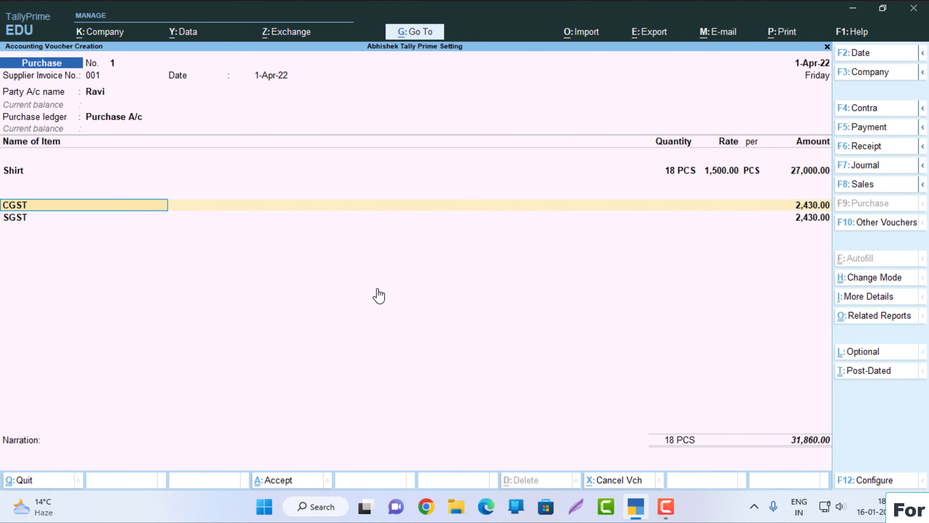
{"action": "key", "text": "Return"}
{"action": "key", "text": "Return"}
{"action": "key", "text": "Return"}
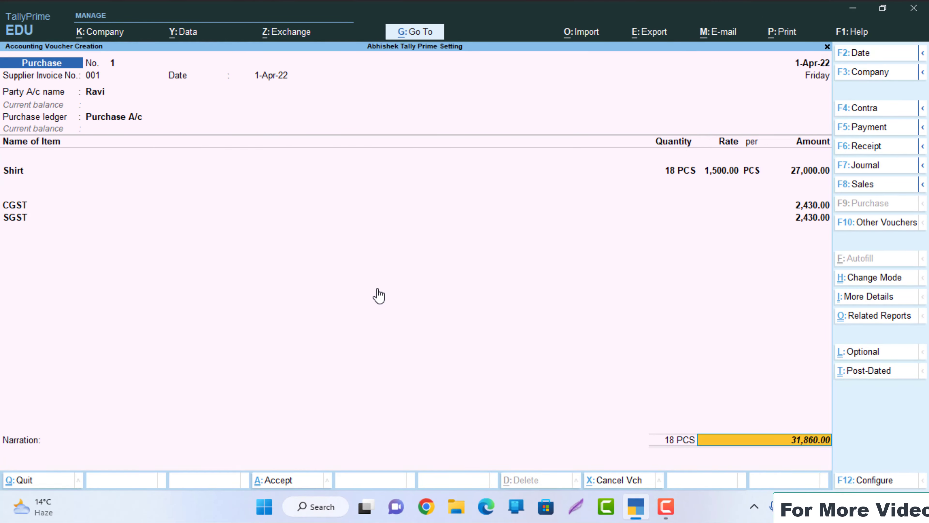
Allocate the full bill amount to New Ref 001 in the supplier's bill-wise details, leave the narration blank, and save the purchase voucher
{"action": "key", "text": "Return"}
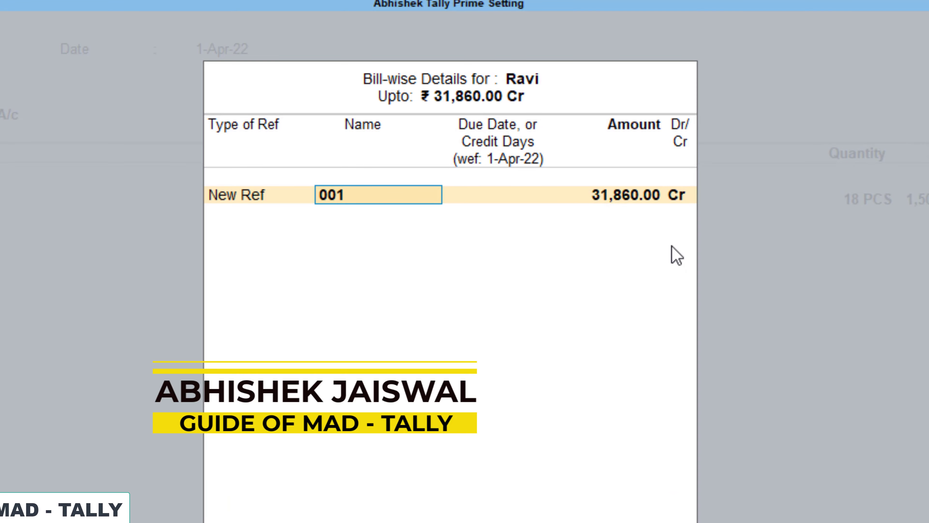
{"action": "key", "text": "Return"}
{"action": "key", "text": "Return"}
{"action": "key", "text": "Return"}
{"action": "key", "text": "Return"}
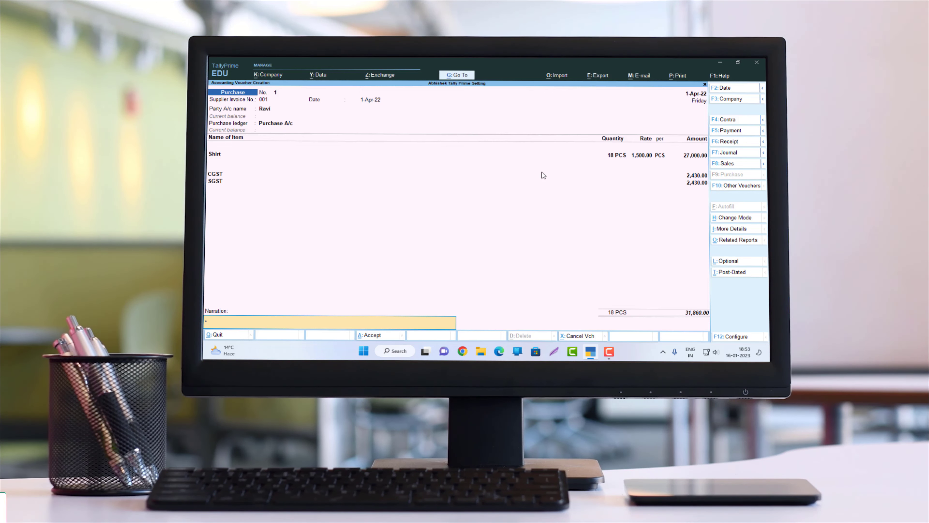
{"action": "key", "text": "Return"}
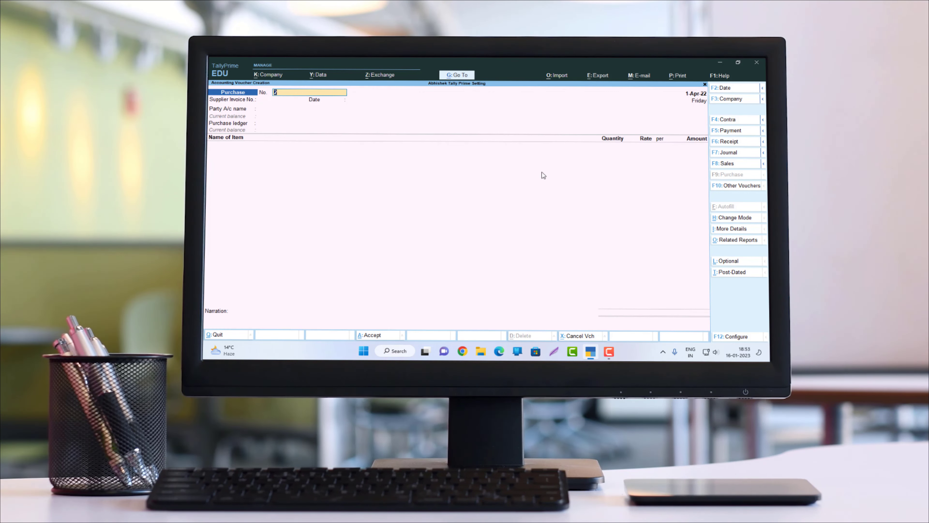